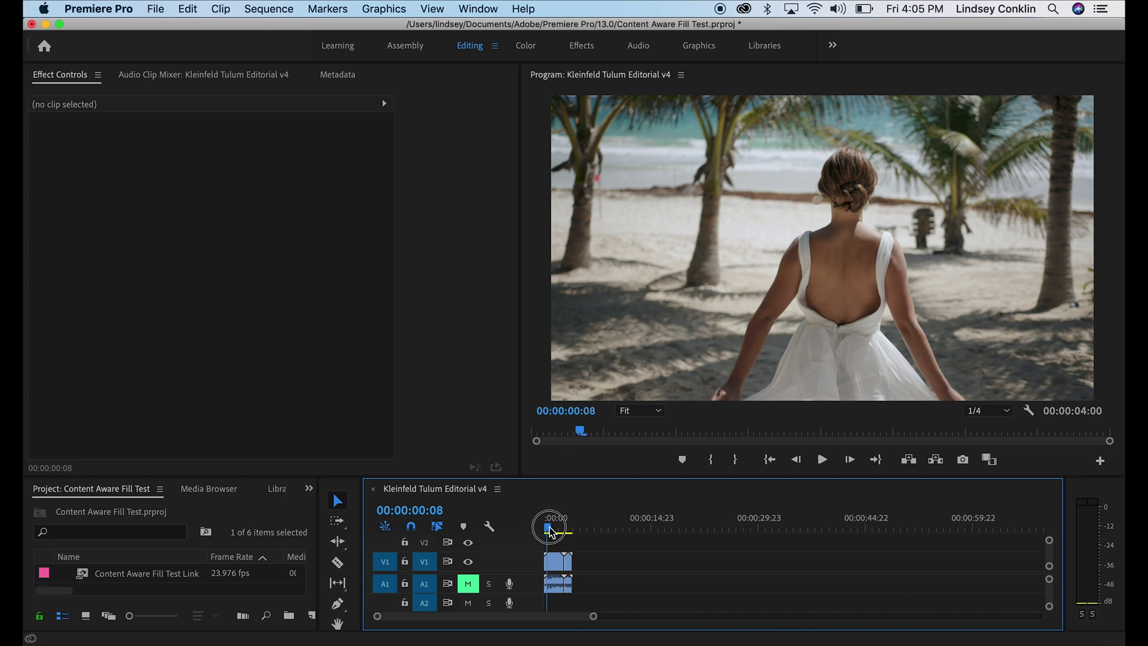
Review the beach and bike shots in the sequence by scrubbing and playing them.
{"action": "left_click_drag", "start_coordinate": [551, 530], "coordinate": [569, 531]}
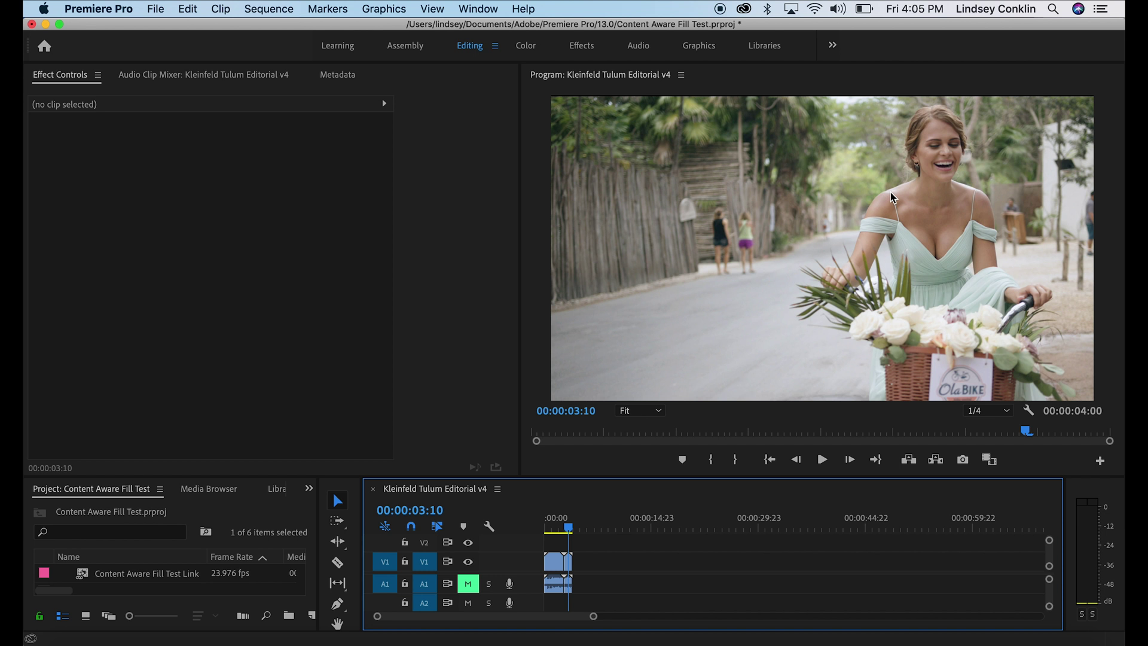
{"action": "left_click_drag", "start_coordinate": [572, 534], "coordinate": [551, 531]}
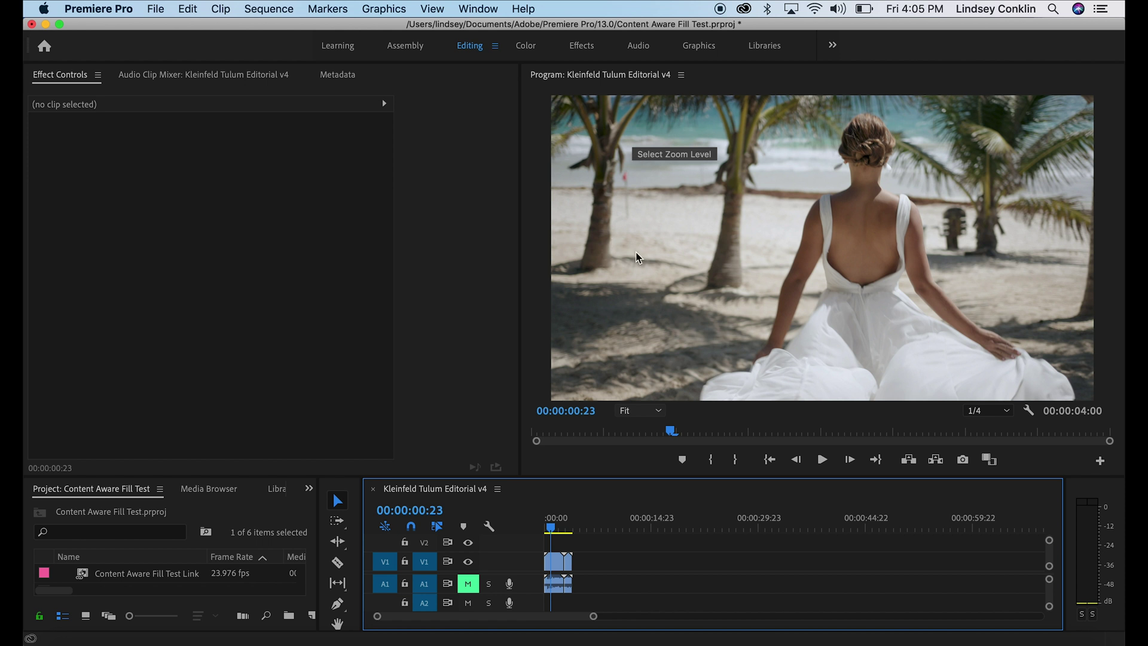
{"action": "key", "text": "space"}
{"action": "left_click", "coordinate": [551, 531]}
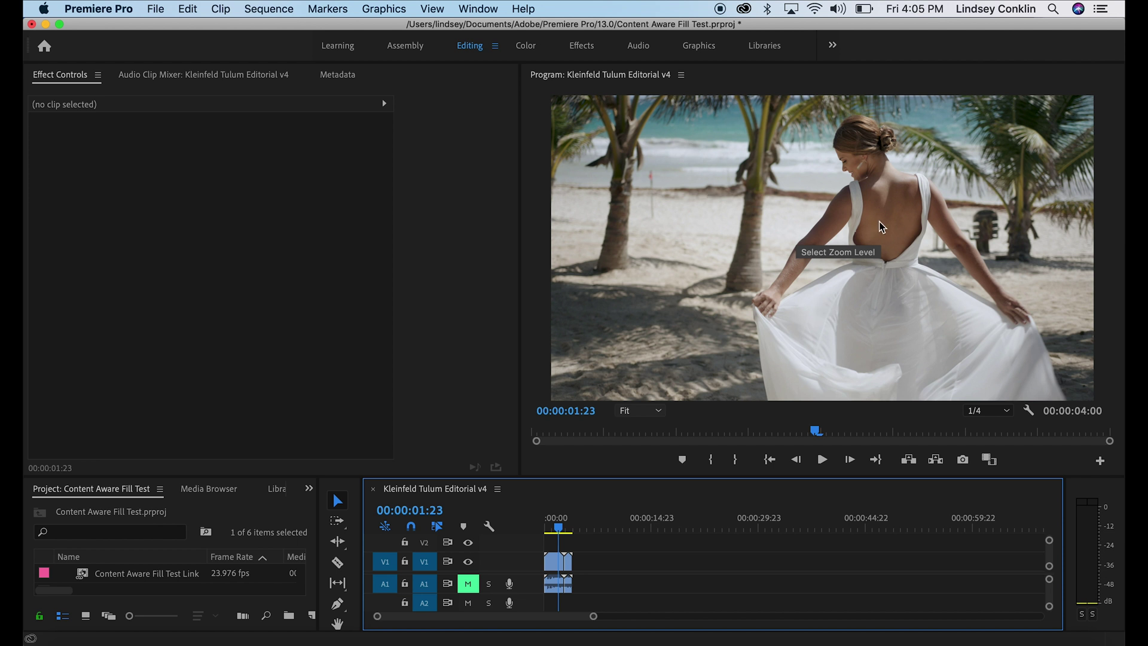
{"action": "key", "text": "space"}
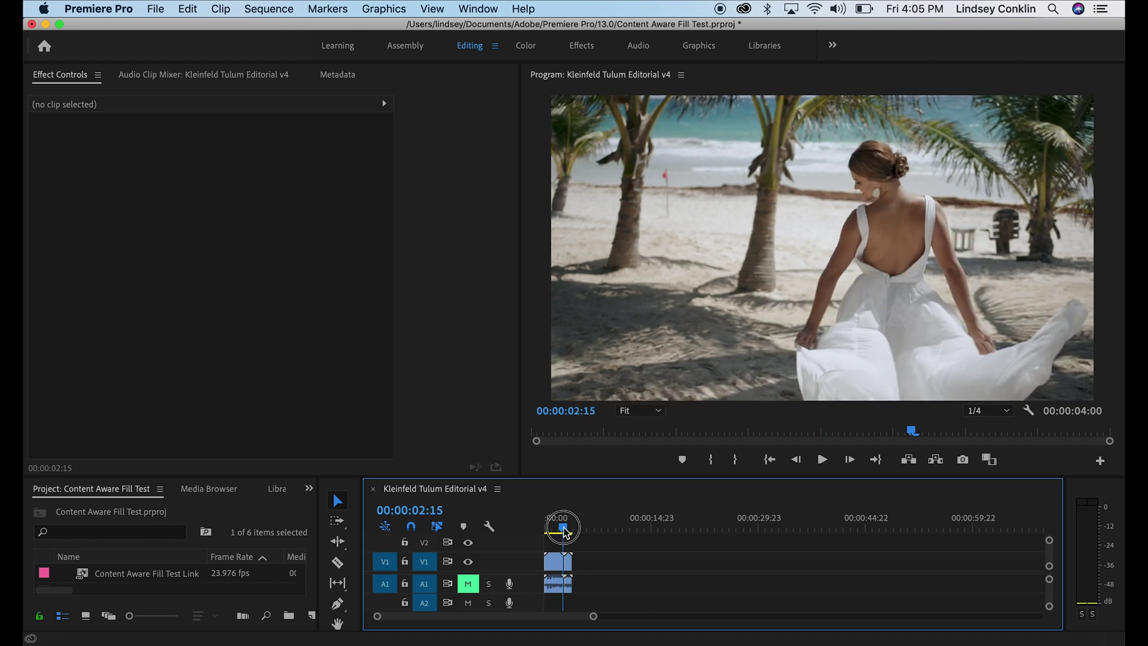
{"action": "left_click", "coordinate": [568, 529]}
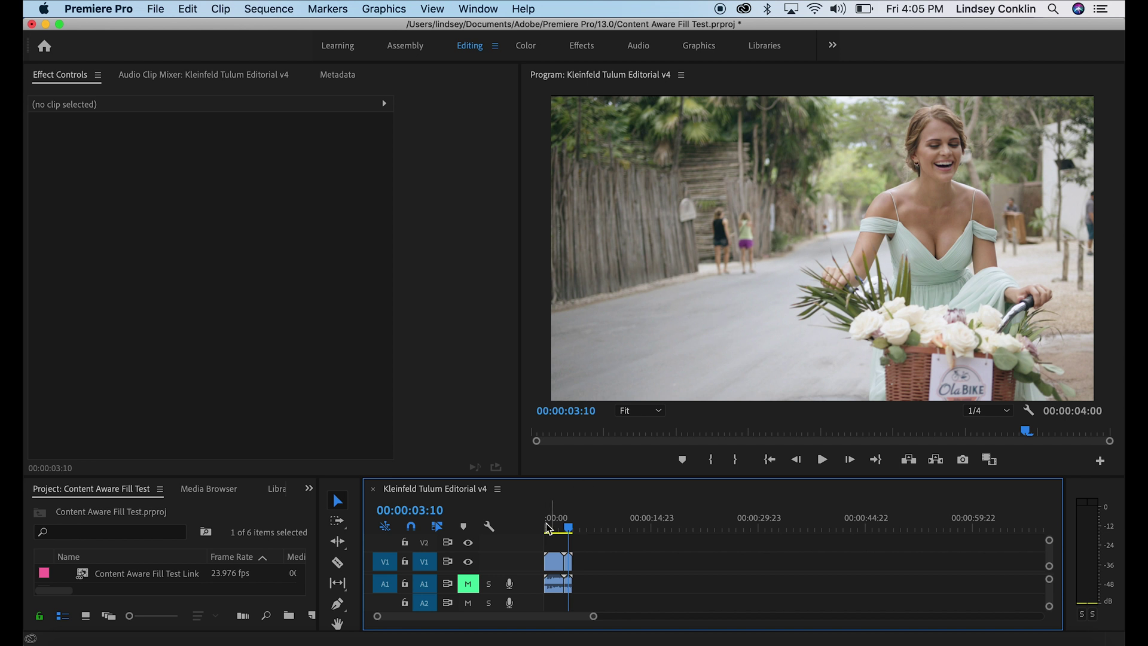
{"action": "left_click_drag", "start_coordinate": [569, 535], "coordinate": [562, 533]}
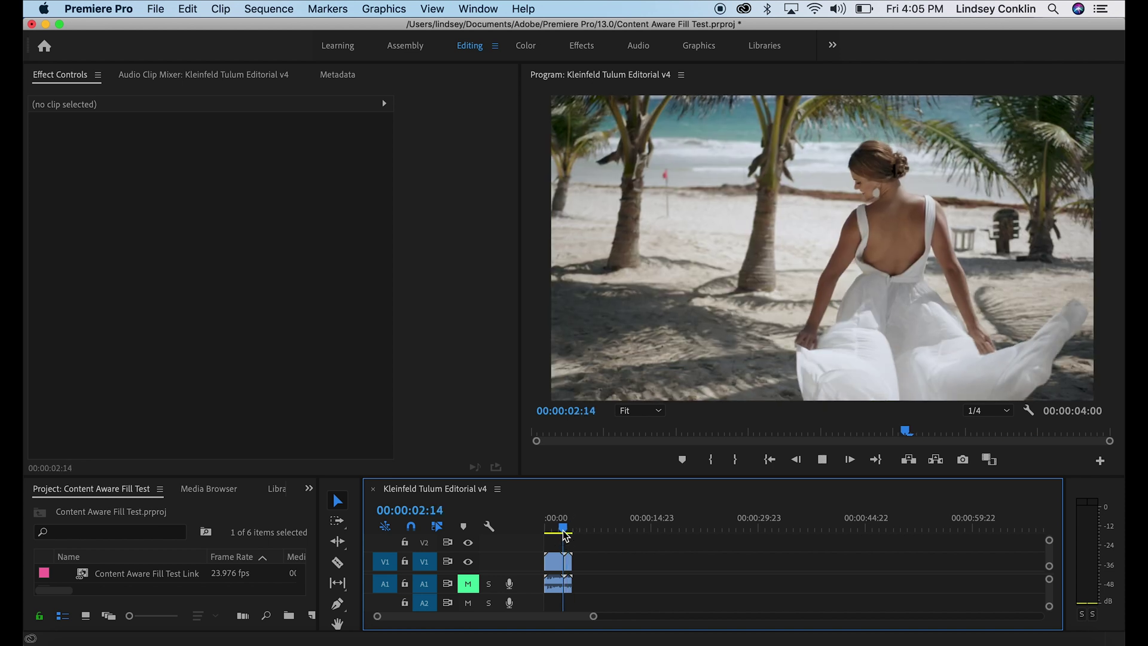
{"action": "key", "text": "space"}
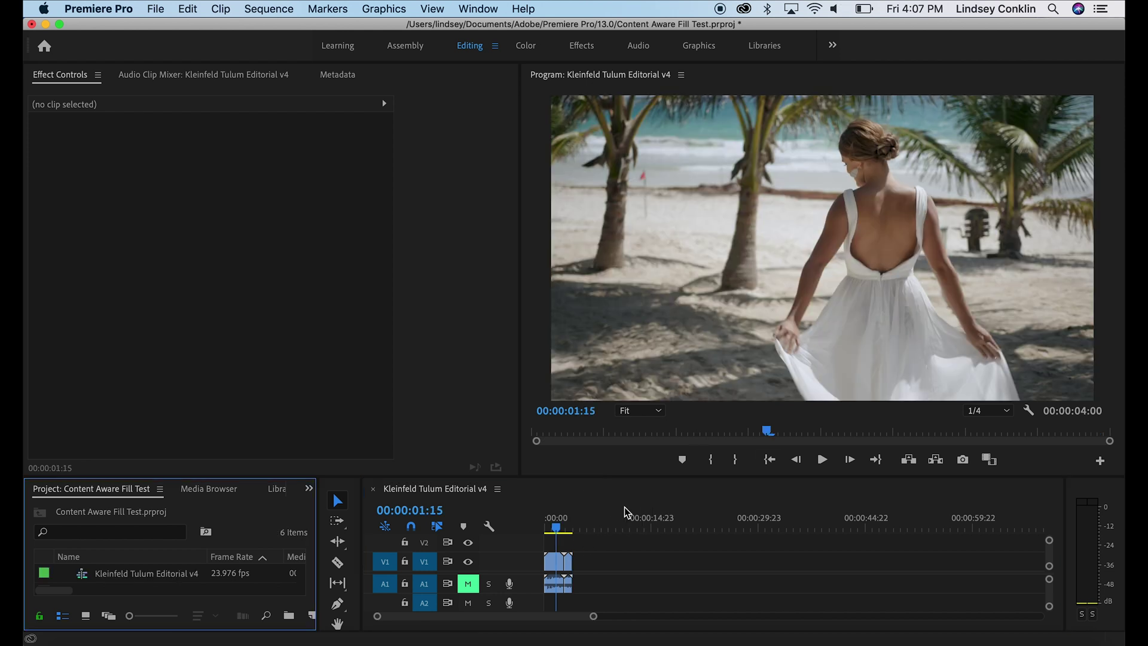
Replace the beach clip on V1 with a linked After Effects composition.
{"action": "right_click", "coordinate": [554, 563]}
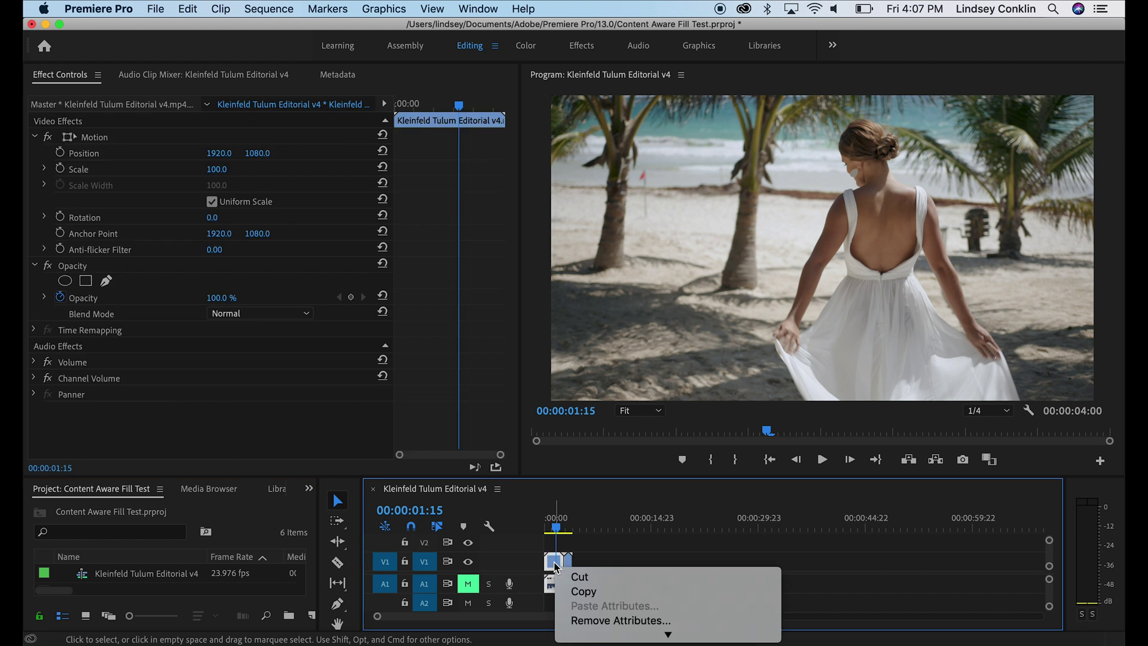
{"action": "mouse_move", "coordinate": [668, 634]}
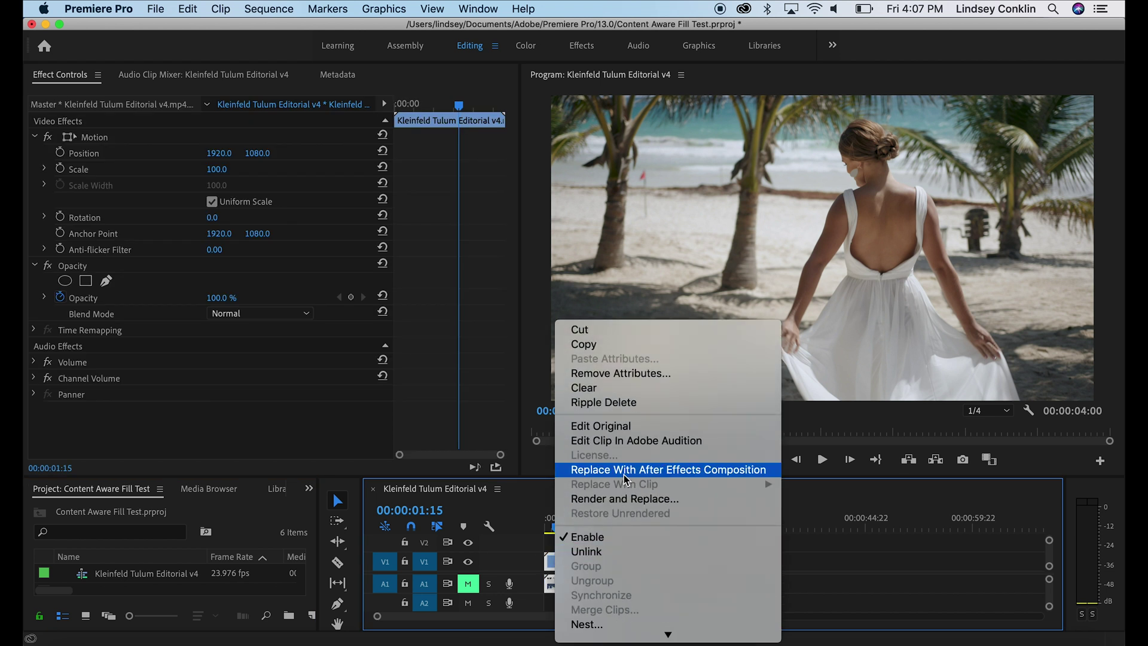
{"action": "left_click", "coordinate": [647, 470]}
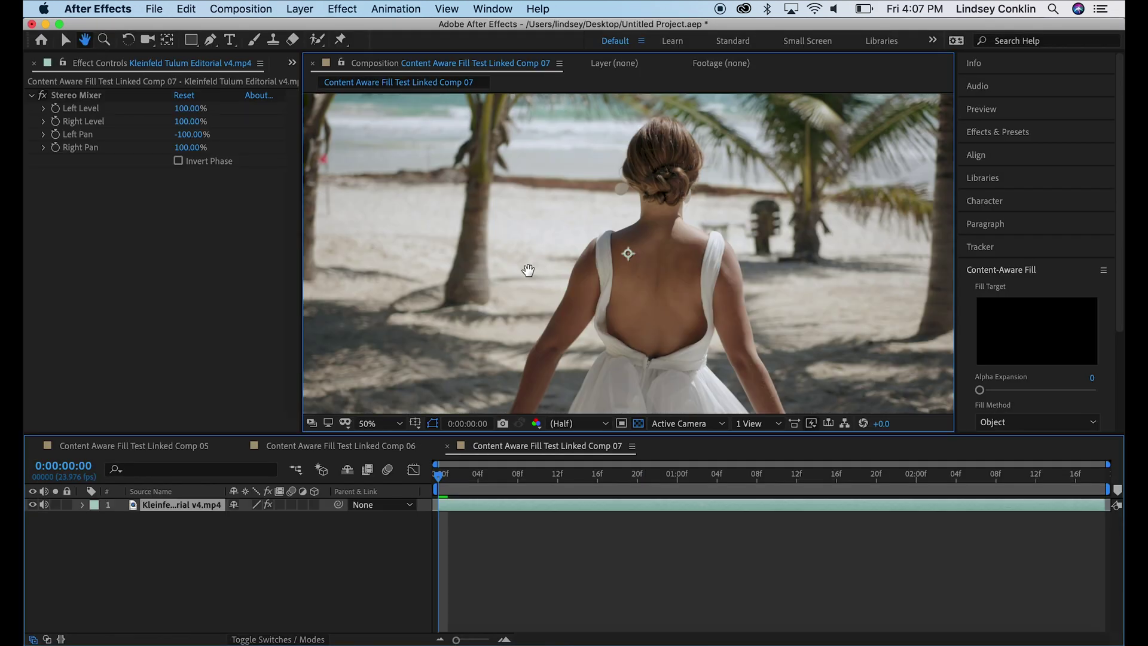
Preview the beach footage and return to the comp's first frame.
{"action": "left_click_drag", "start_coordinate": [528, 270], "coordinate": [579, 278]}
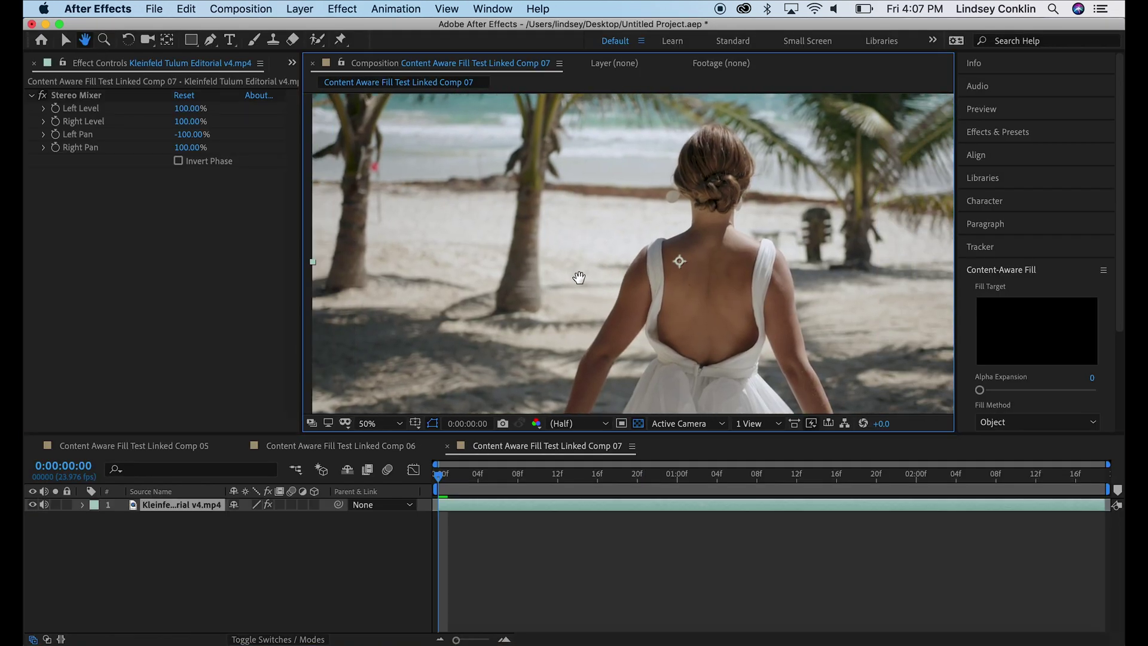
{"action": "key", "text": "space"}
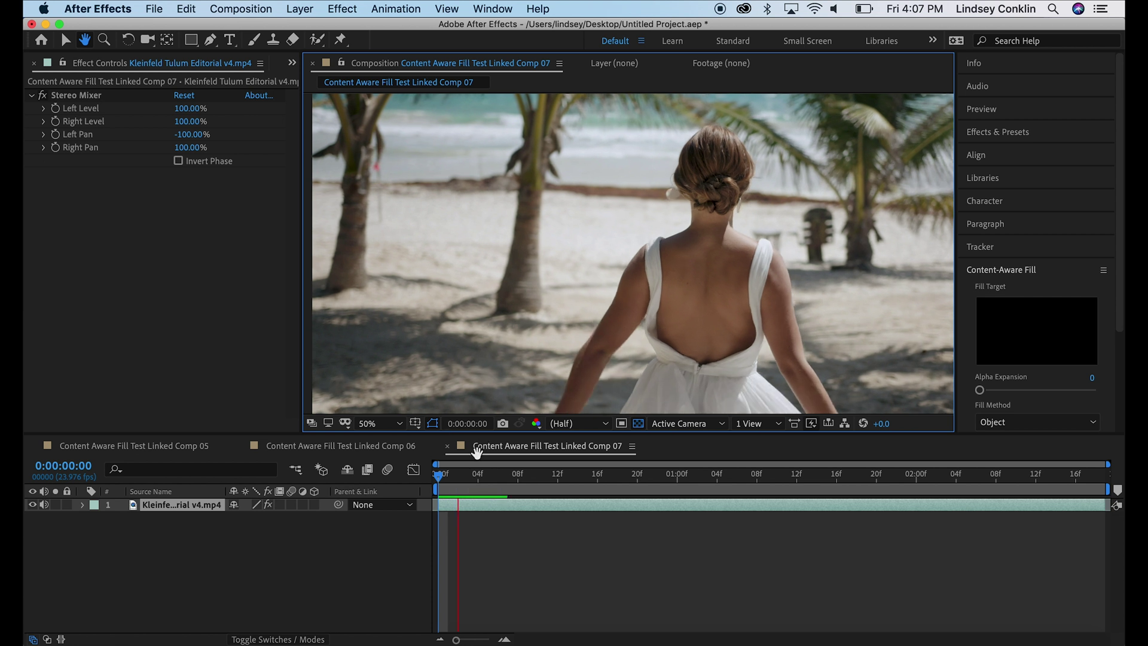
{"action": "key", "text": "space"}
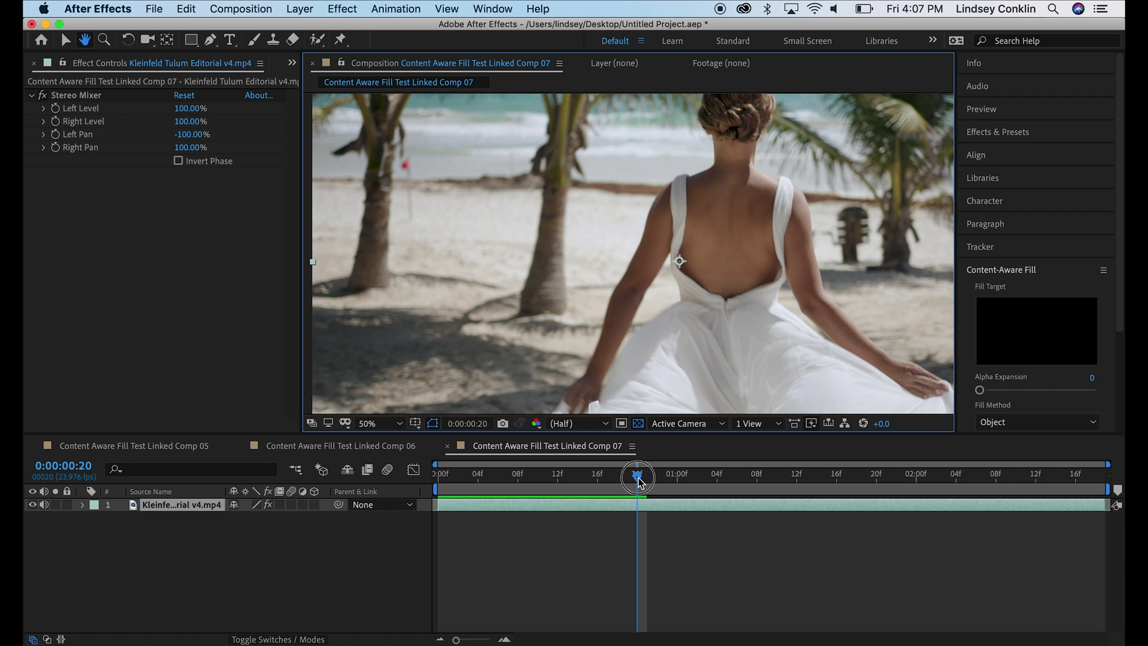
{"action": "left_click_drag", "start_coordinate": [638, 476], "coordinate": [440, 478]}
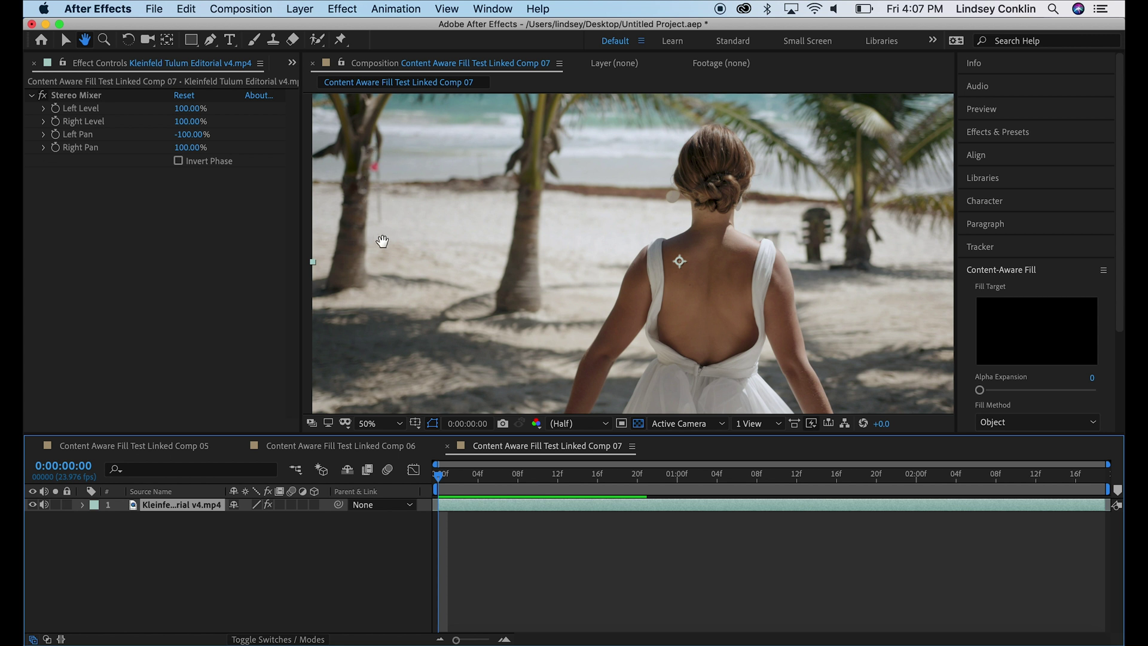
Draw a closed Pen mask around the red flag by the left palm tree.
{"action": "left_click", "coordinate": [210, 39]}
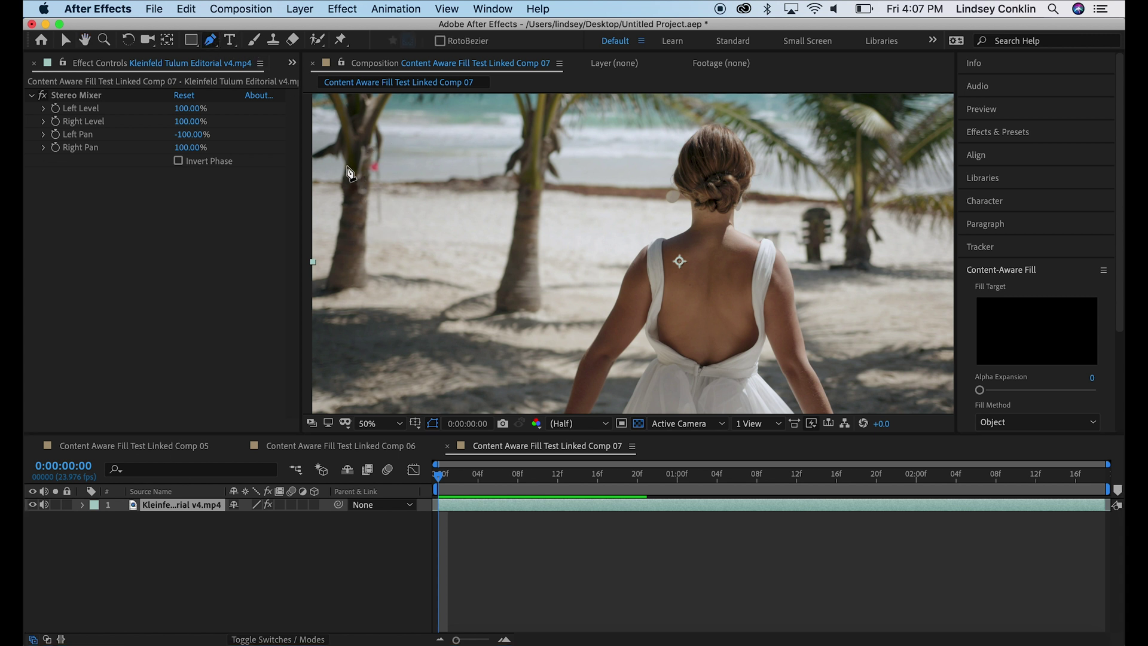
{"action": "left_click", "coordinate": [368, 170]}
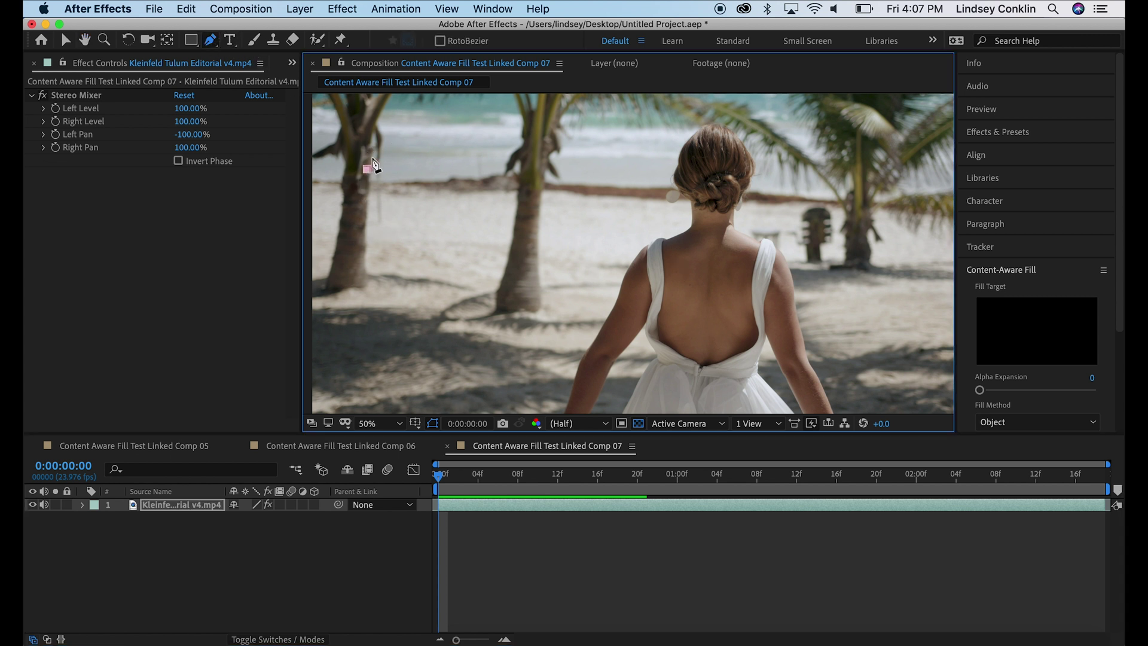
{"action": "left_click", "coordinate": [372, 157]}
{"action": "left_click", "coordinate": [370, 186]}
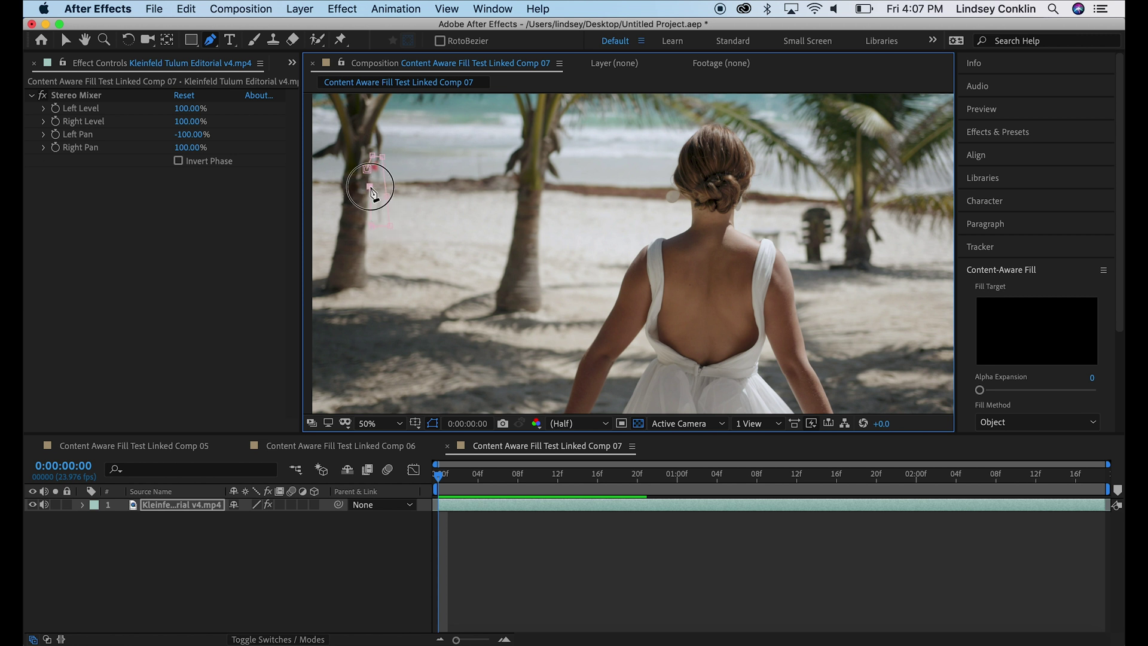
{"action": "left_click", "coordinate": [368, 170]}
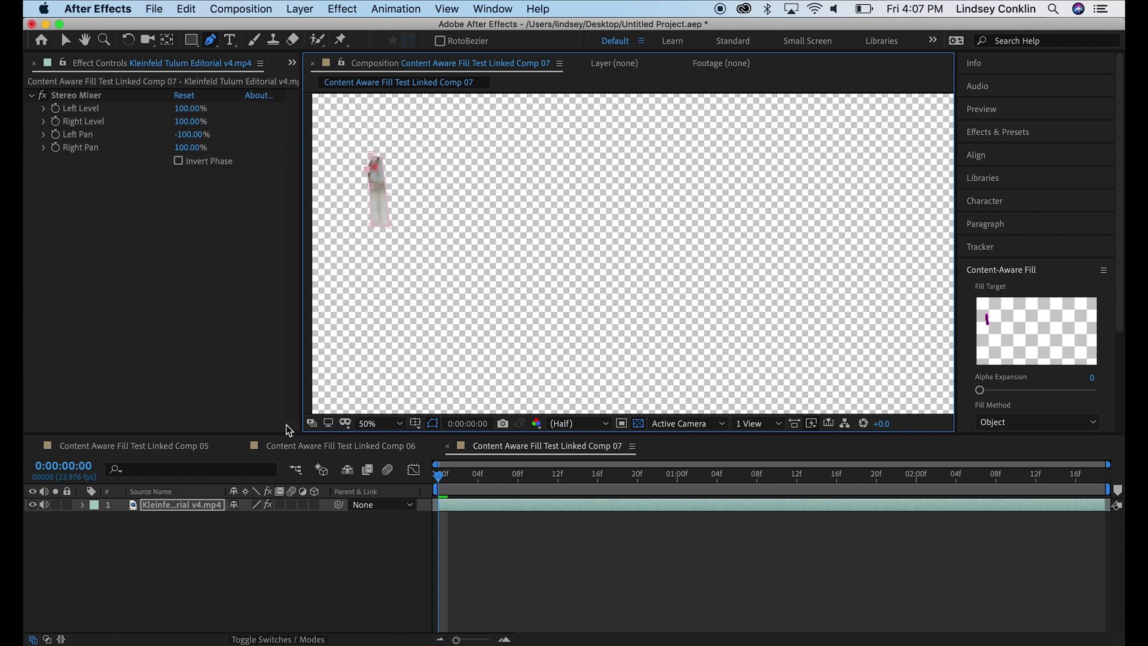
{"action": "left_click", "coordinate": [82, 505]}
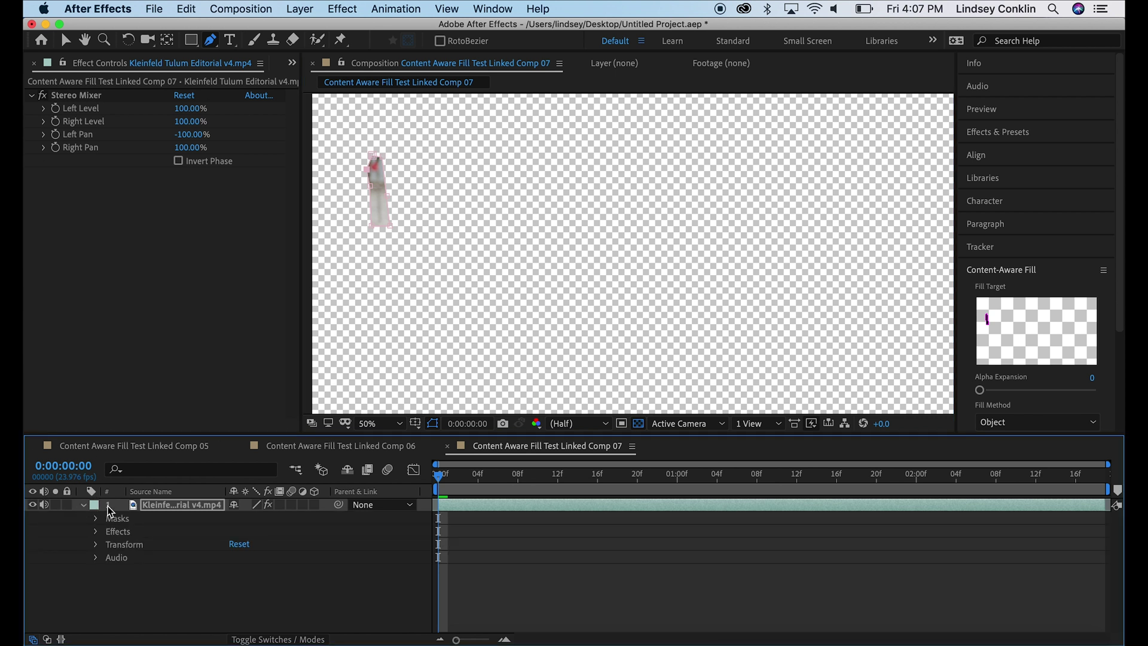
Set Mask 1's mode to None and scrub to check the flag stays inside it.
{"action": "left_click", "coordinate": [95, 520]}
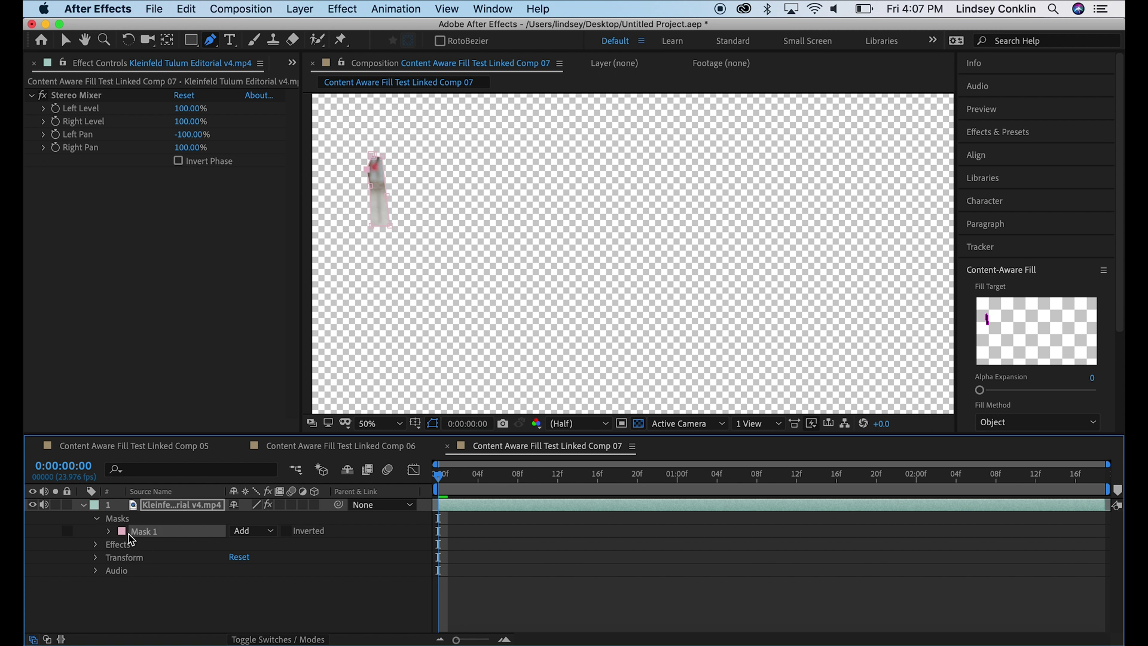
{"action": "left_click", "coordinate": [254, 531]}
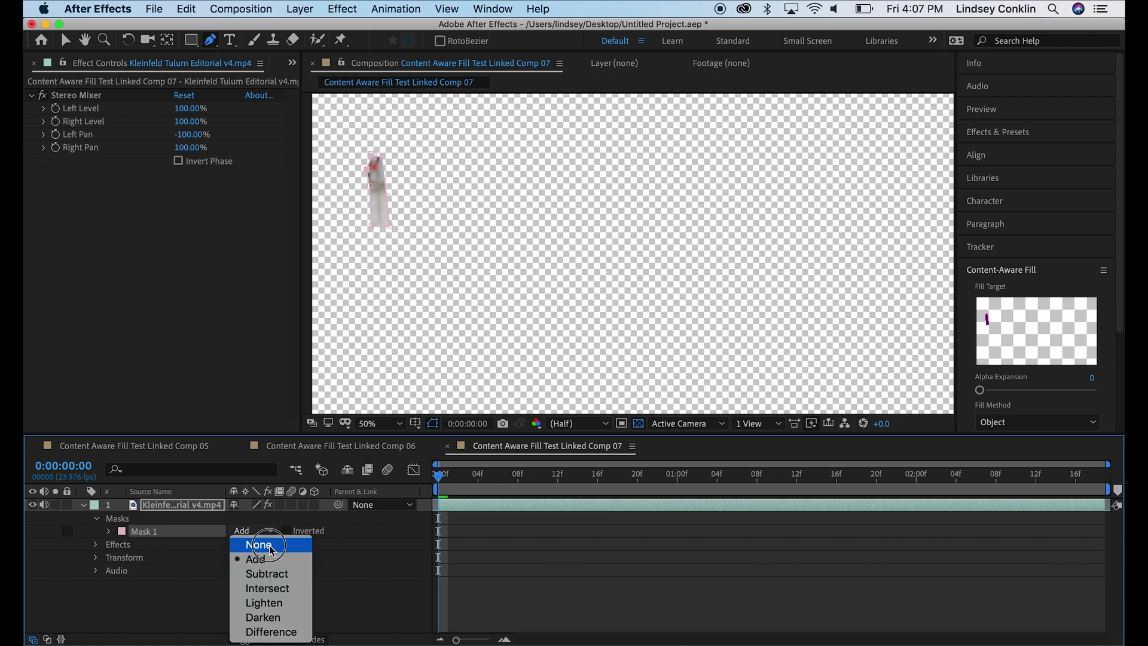
{"action": "left_click", "coordinate": [257, 543]}
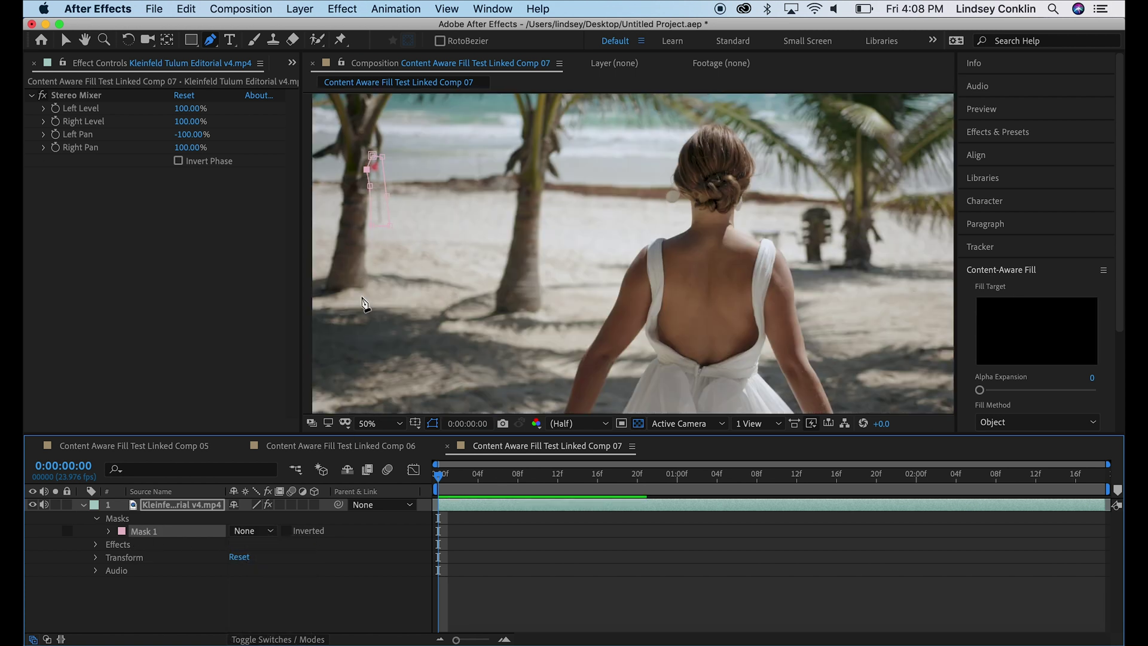
{"action": "left_click_drag", "start_coordinate": [440, 480], "coordinate": [747, 464]}
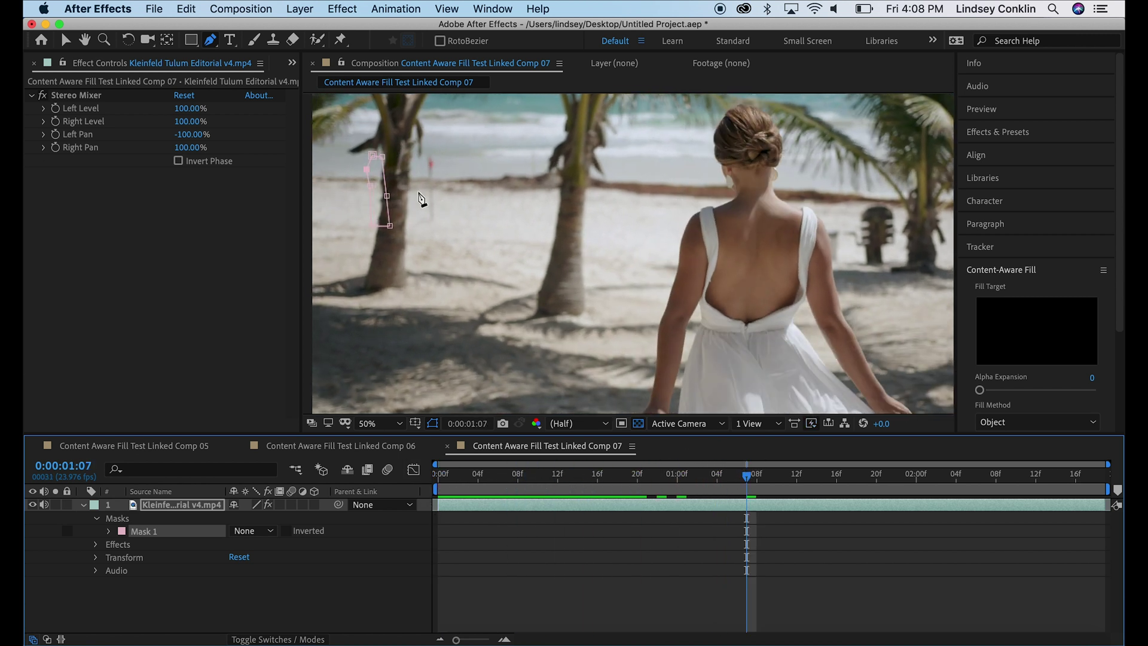
{"action": "left_click_drag", "start_coordinate": [751, 482], "coordinate": [725, 498]}
{"action": "left_click", "coordinate": [720, 480]}
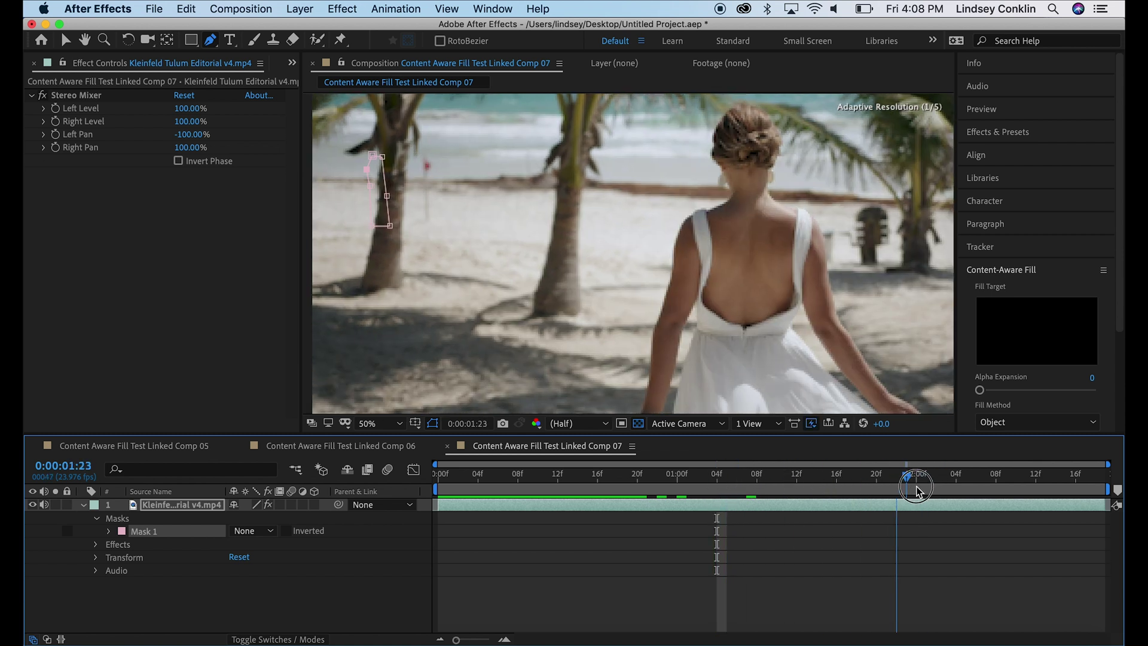
{"action": "left_click_drag", "start_coordinate": [917, 491], "coordinate": [696, 509]}
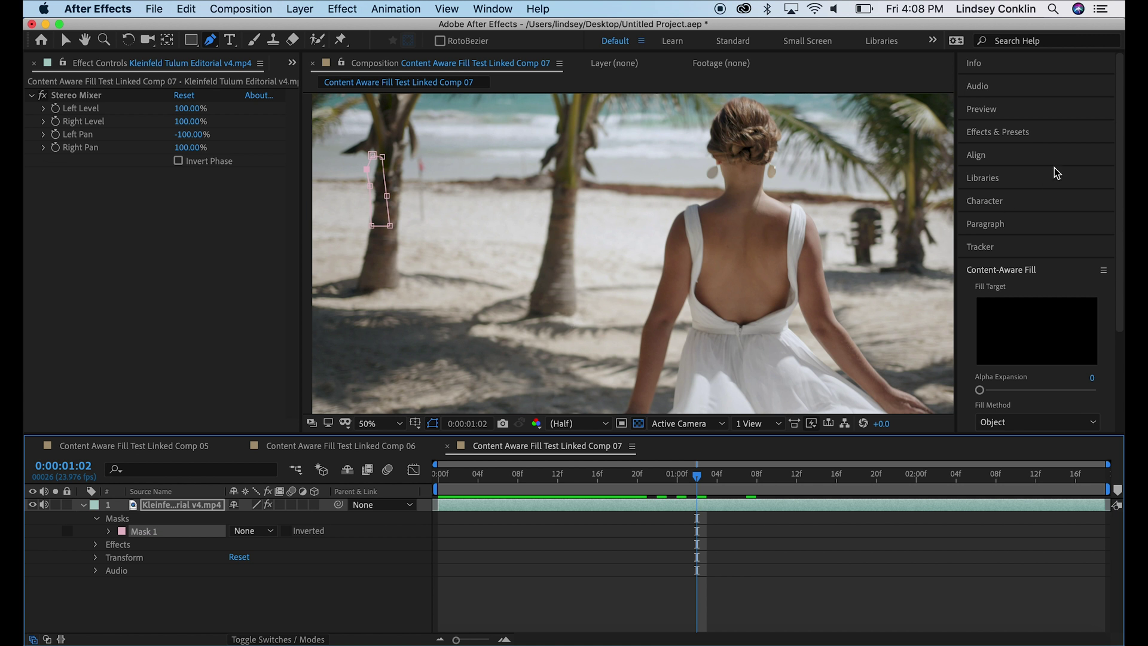
Open Mask 1 in the Tracker panel and return to the first frame.
{"action": "left_click", "coordinate": [1000, 247]}
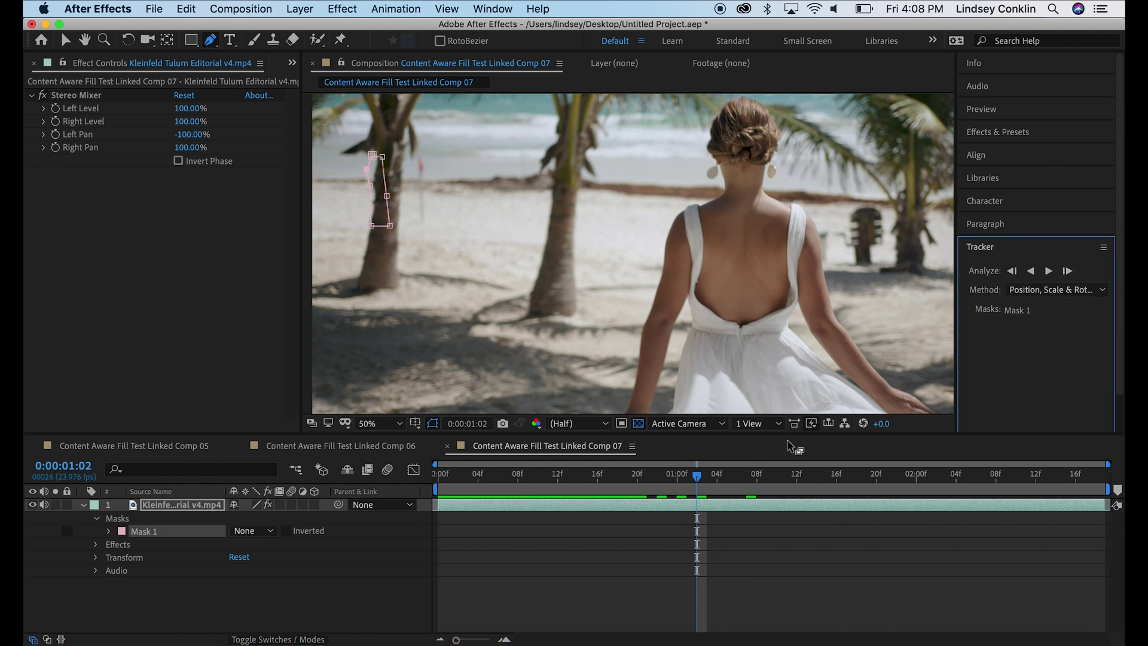
{"action": "left_click", "coordinate": [697, 485]}
{"action": "key", "text": "Home"}
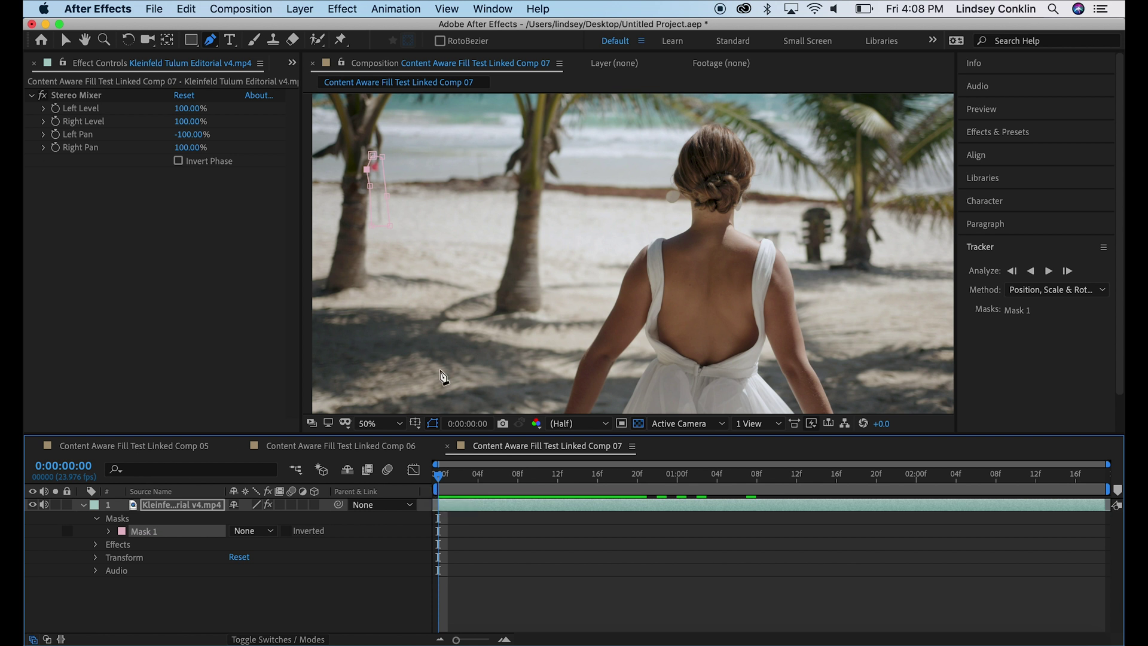
{"action": "key", "text": "v"}
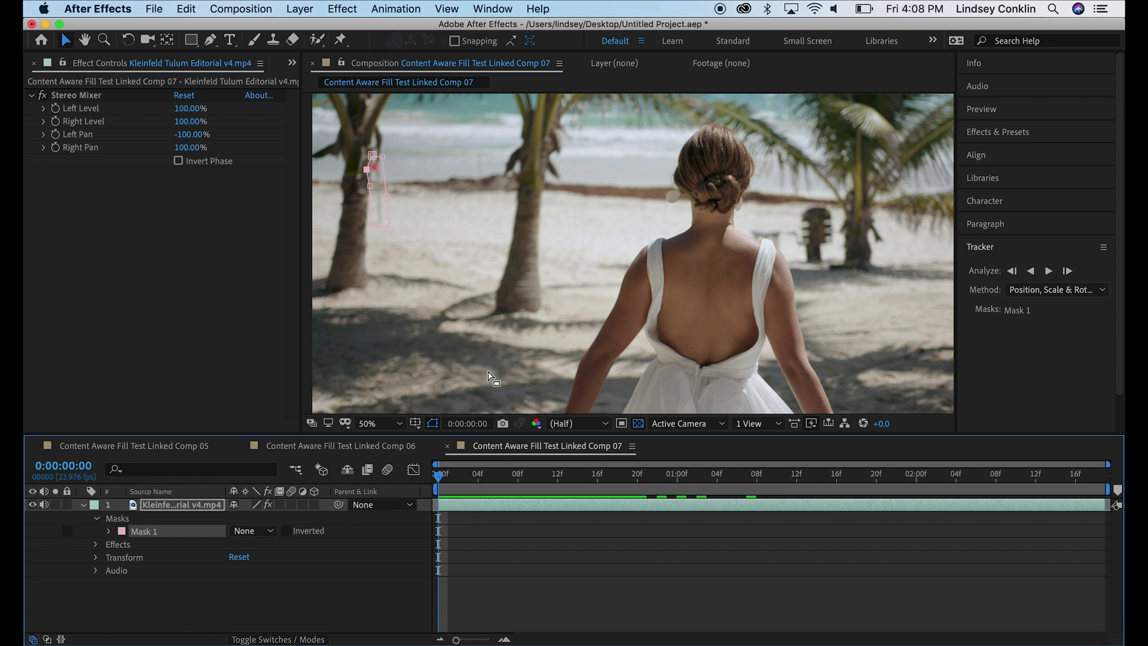
Enable Mask Path keyframing and re-center the mask on the flag from 0:00:00:21 onward.
{"action": "left_click", "coordinate": [110, 531]}
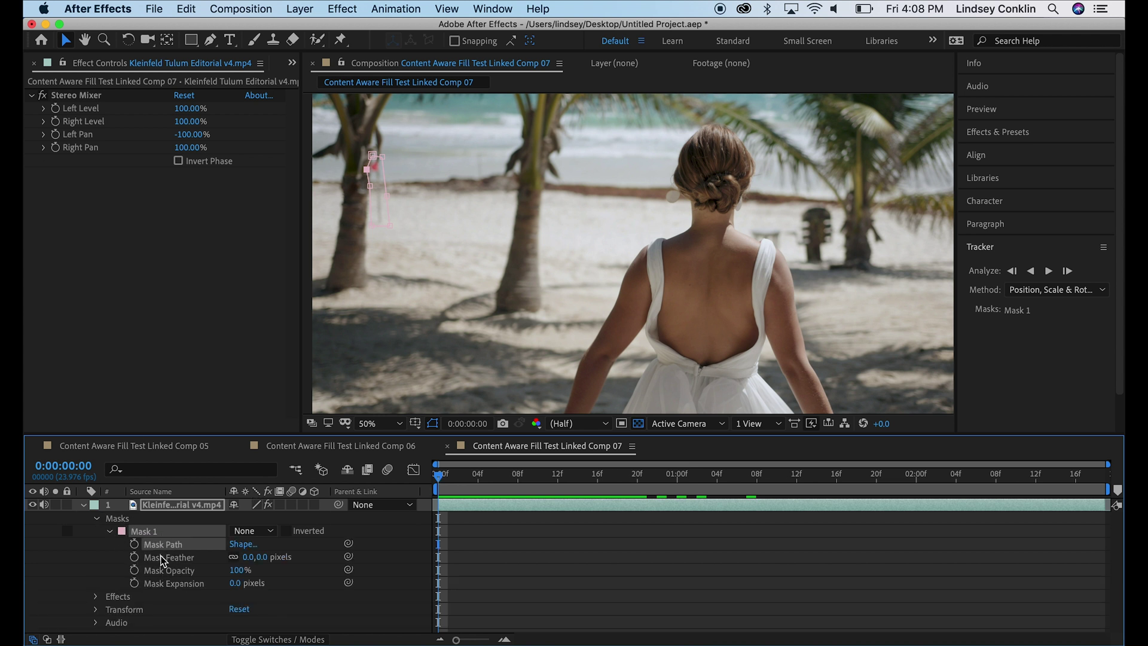
{"action": "left_click", "coordinate": [134, 545]}
{"action": "left_click_drag", "start_coordinate": [441, 482], "coordinate": [648, 483]}
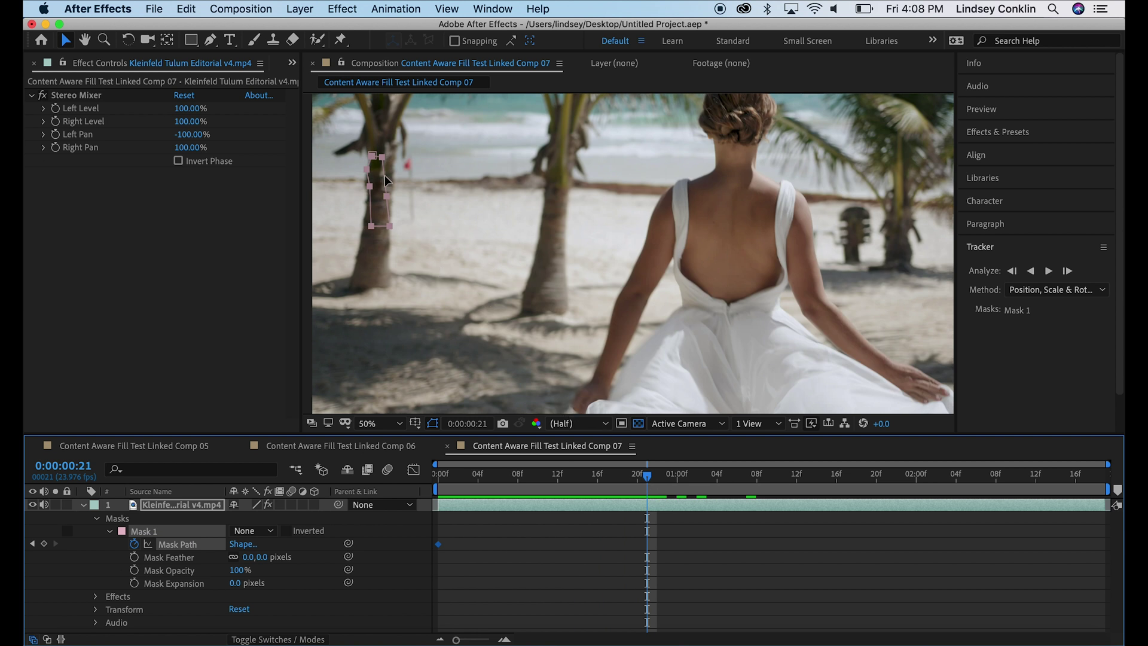
{"action": "left_click_drag", "start_coordinate": [386, 179], "coordinate": [417, 178]}
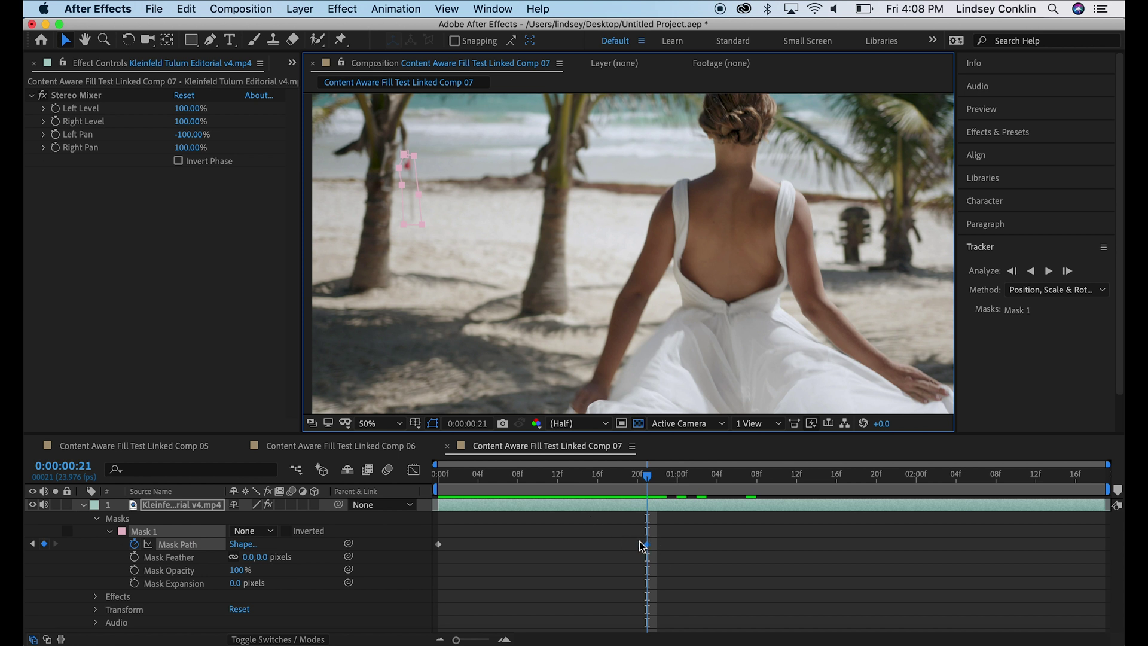
{"action": "left_click_drag", "start_coordinate": [651, 489], "coordinate": [794, 485]}
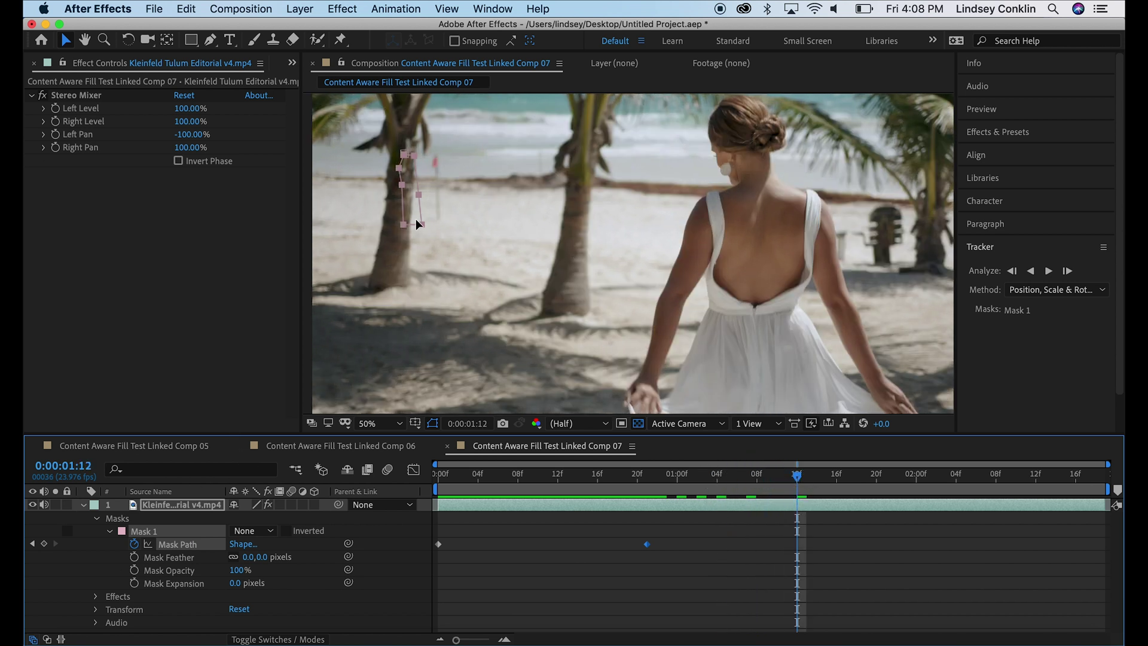
{"action": "left_click_drag", "start_coordinate": [420, 219], "coordinate": [446, 214]}
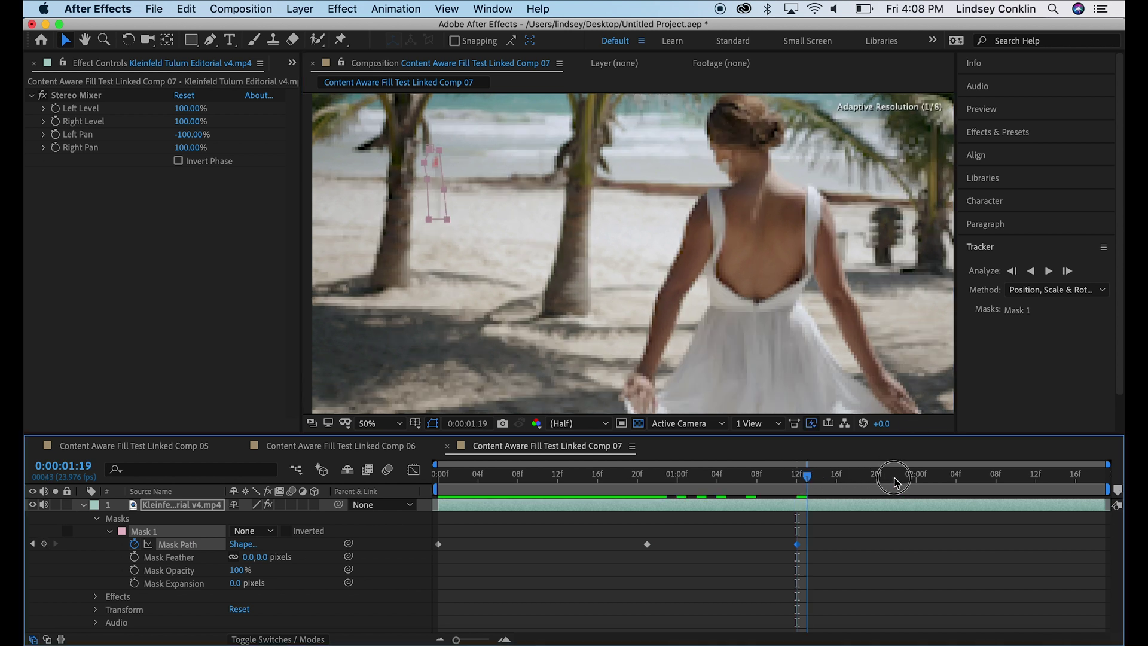
Reposition the mask onto the flag at later frames up to 0:00:02:18, then scrub back to verify.
{"action": "left_click_drag", "start_coordinate": [885, 476], "coordinate": [957, 477]}
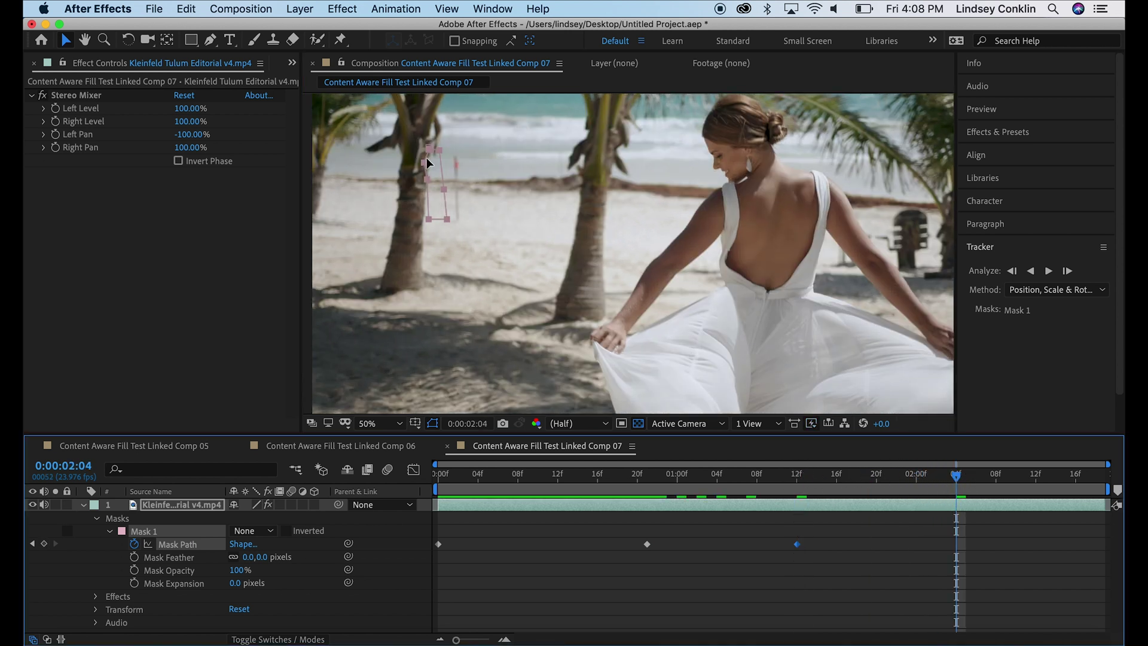
{"action": "left_click_drag", "start_coordinate": [439, 168], "coordinate": [460, 168]}
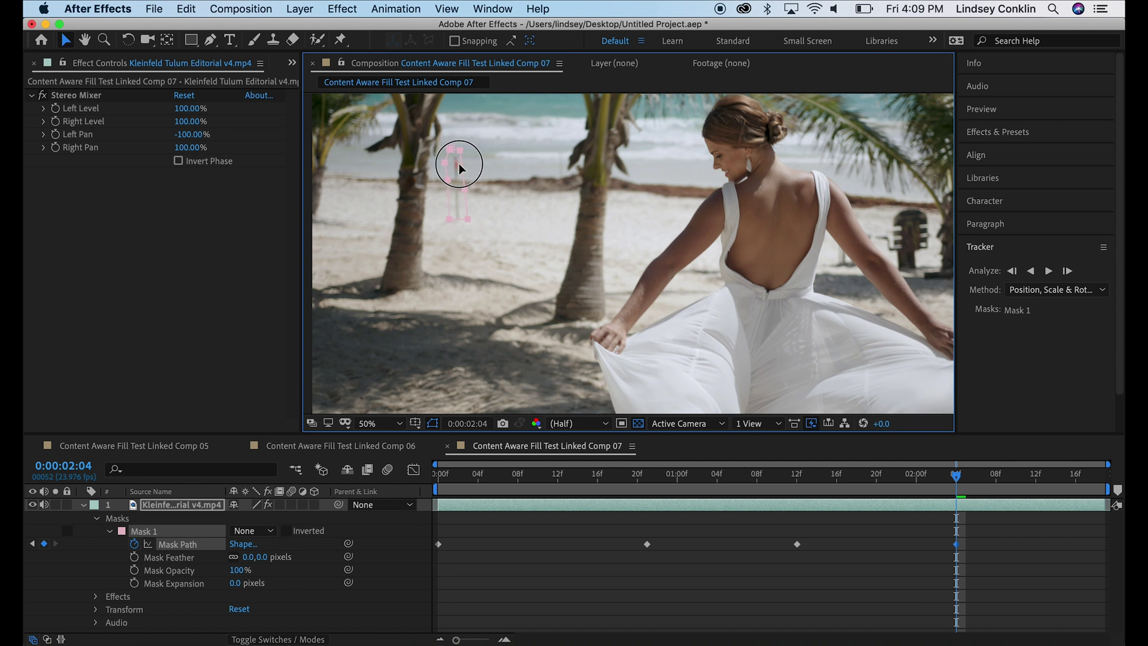
{"action": "left_click", "coordinate": [967, 477]}
{"action": "left_click_drag", "start_coordinate": [983, 482], "coordinate": [1096, 482]}
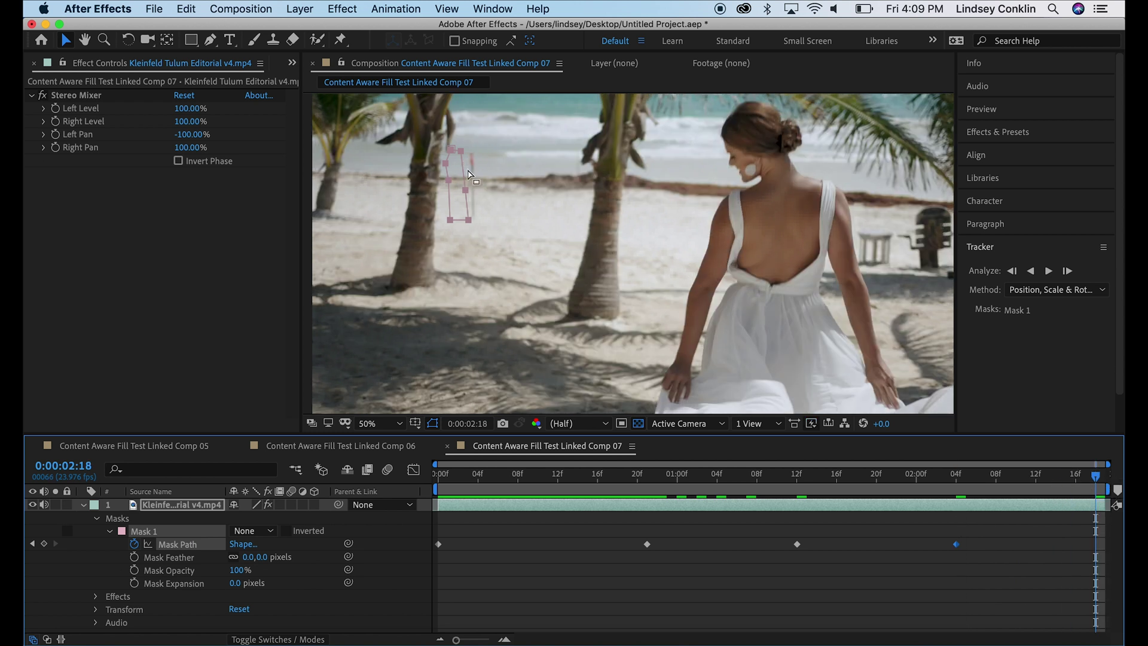
{"action": "left_click_drag", "start_coordinate": [458, 165], "coordinate": [477, 172]}
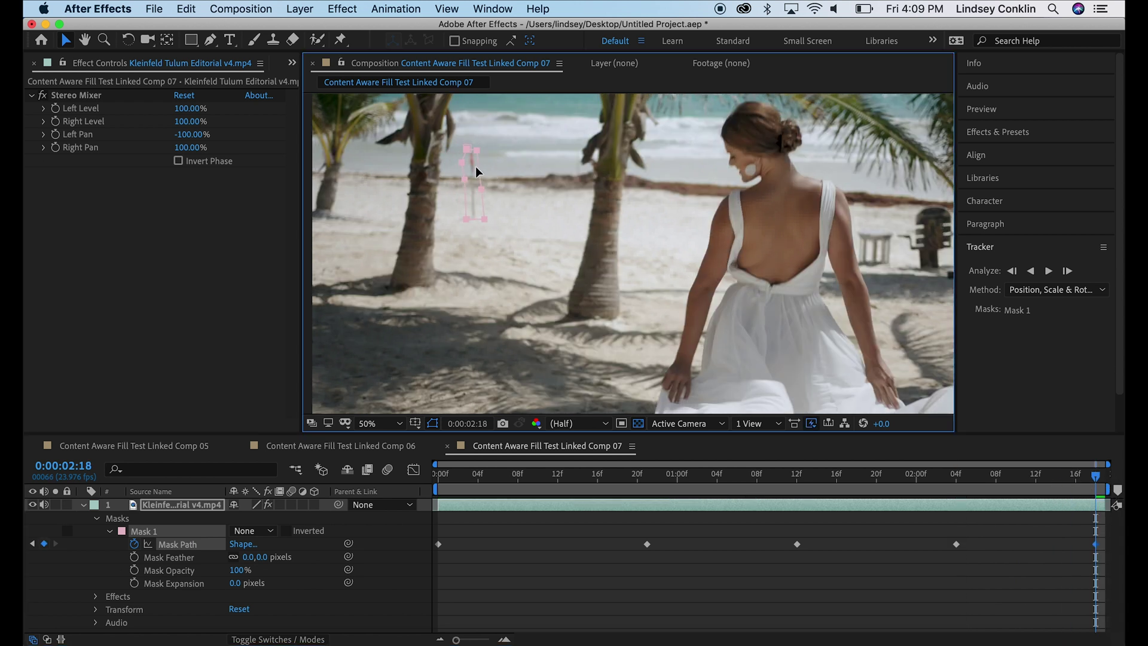
{"action": "left_click_drag", "start_coordinate": [1097, 484], "coordinate": [948, 494]}
Set Mask 1's feather to 20 px and change its mode from None to Subtract.
{"action": "key", "text": "Home"}
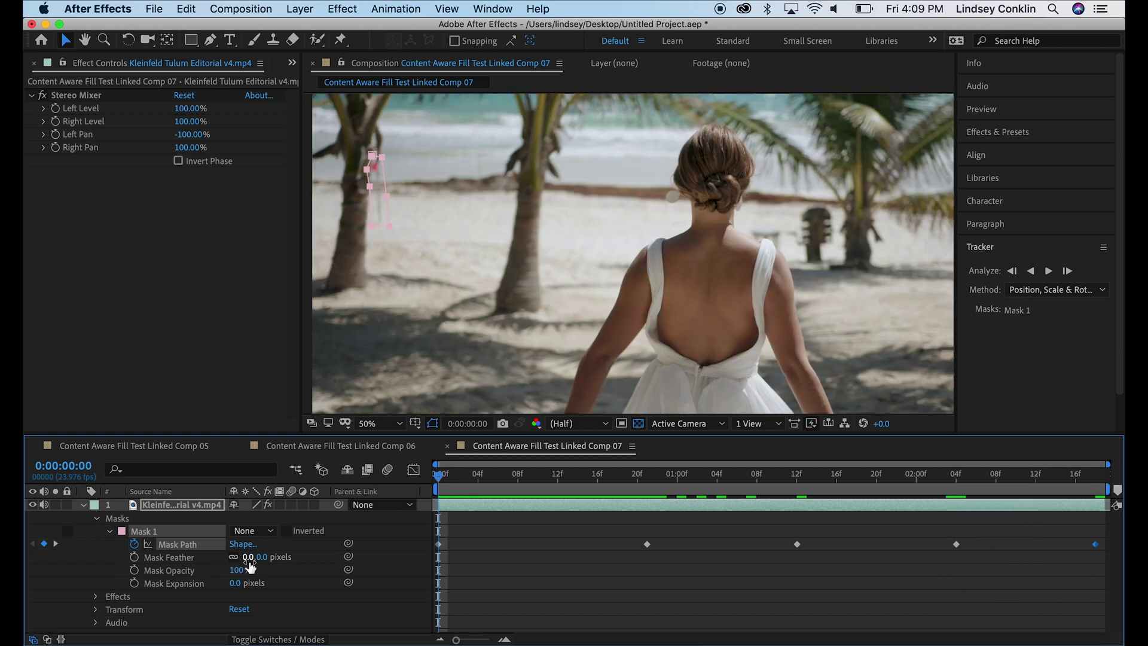
{"action": "left_click", "coordinate": [249, 557]}
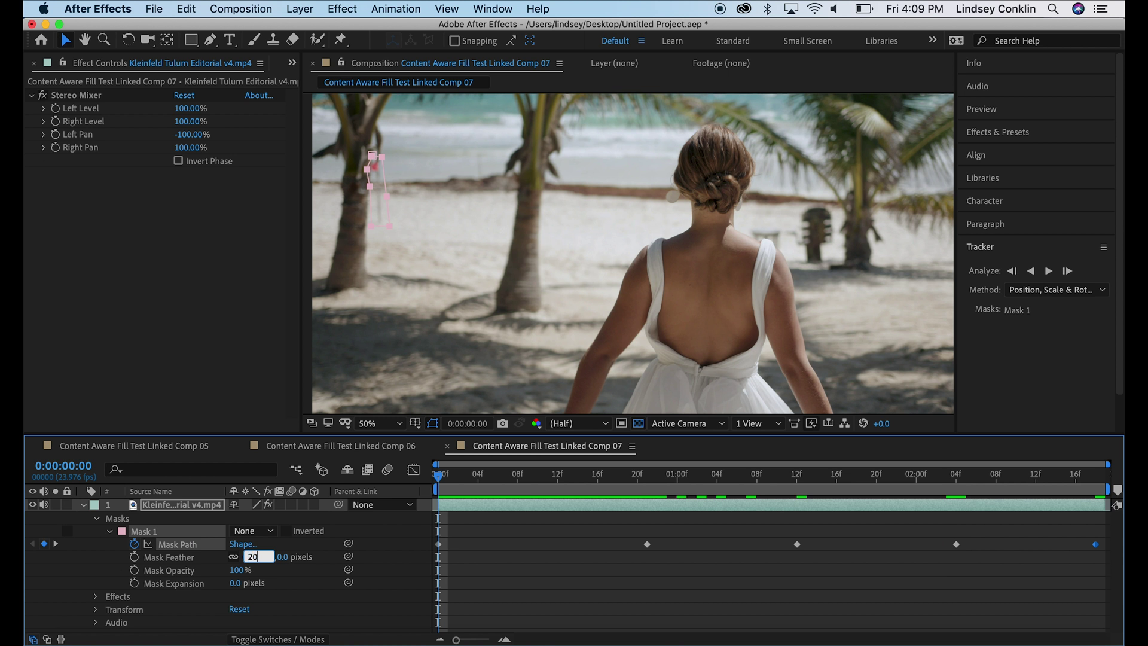
{"action": "type", "text": "20"}
{"action": "key", "text": "Return"}
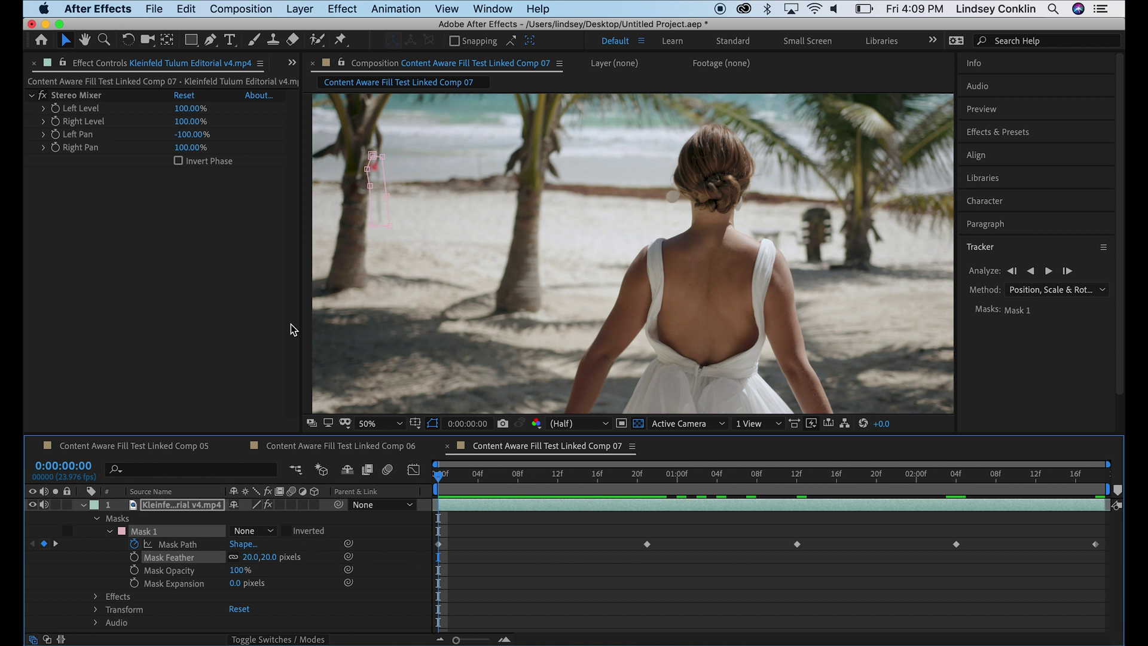
{"action": "left_click", "coordinate": [245, 530]}
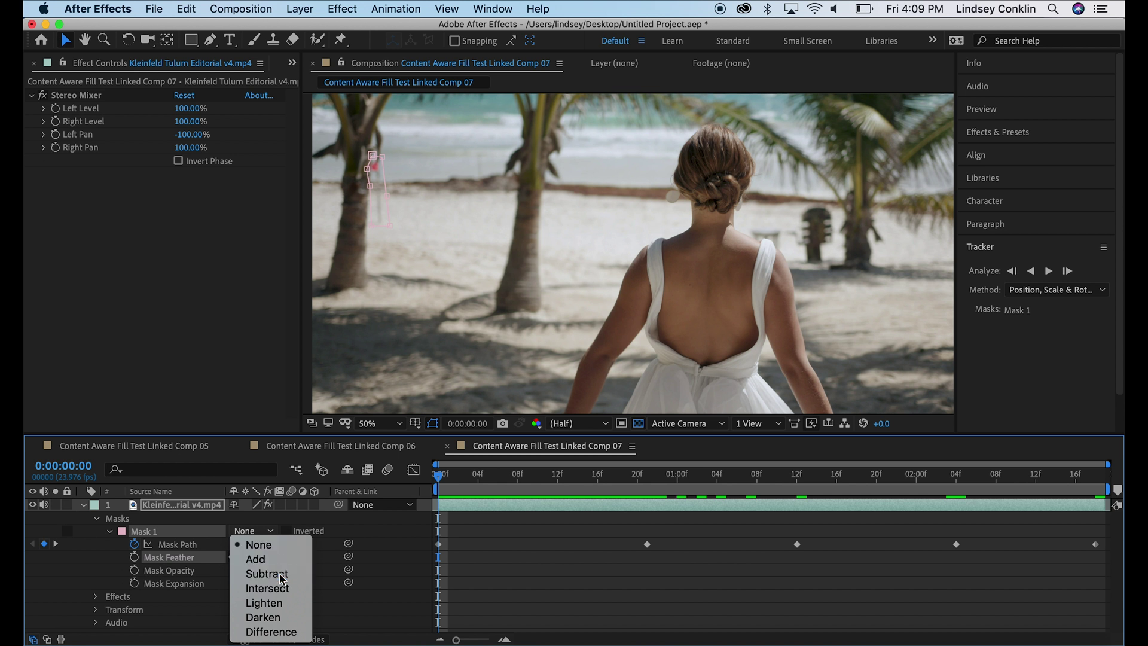
{"action": "left_click", "coordinate": [267, 574]}
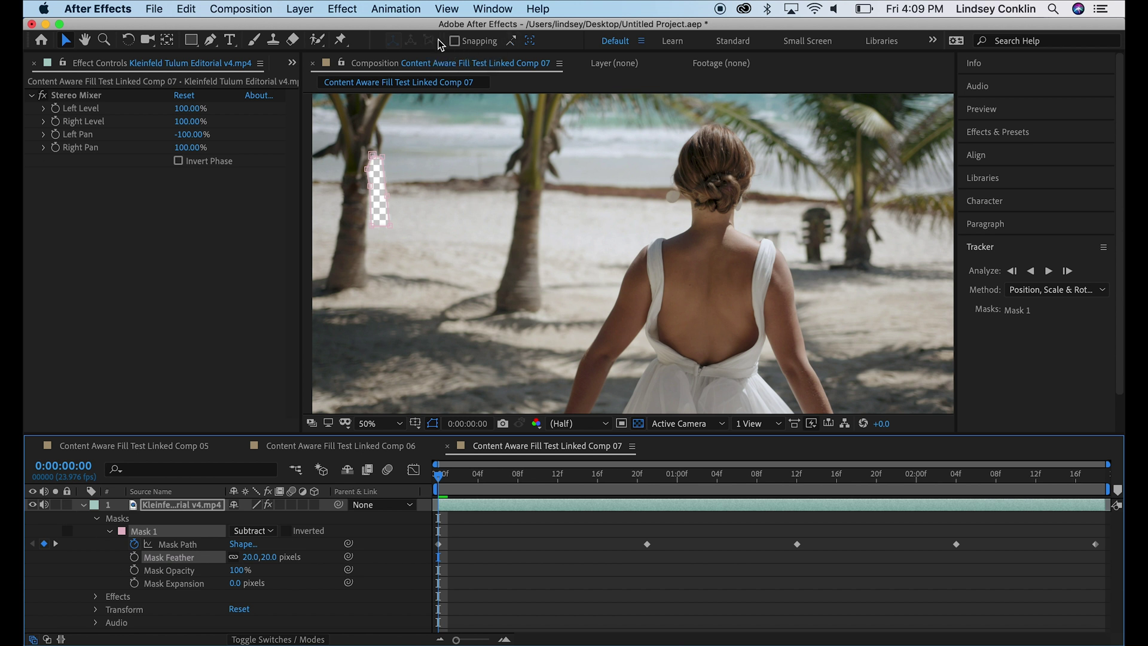
Generate an Object-method Content-Aware Fill layer with Range set to Entire Duration.
{"action": "left_click", "coordinate": [492, 10]}
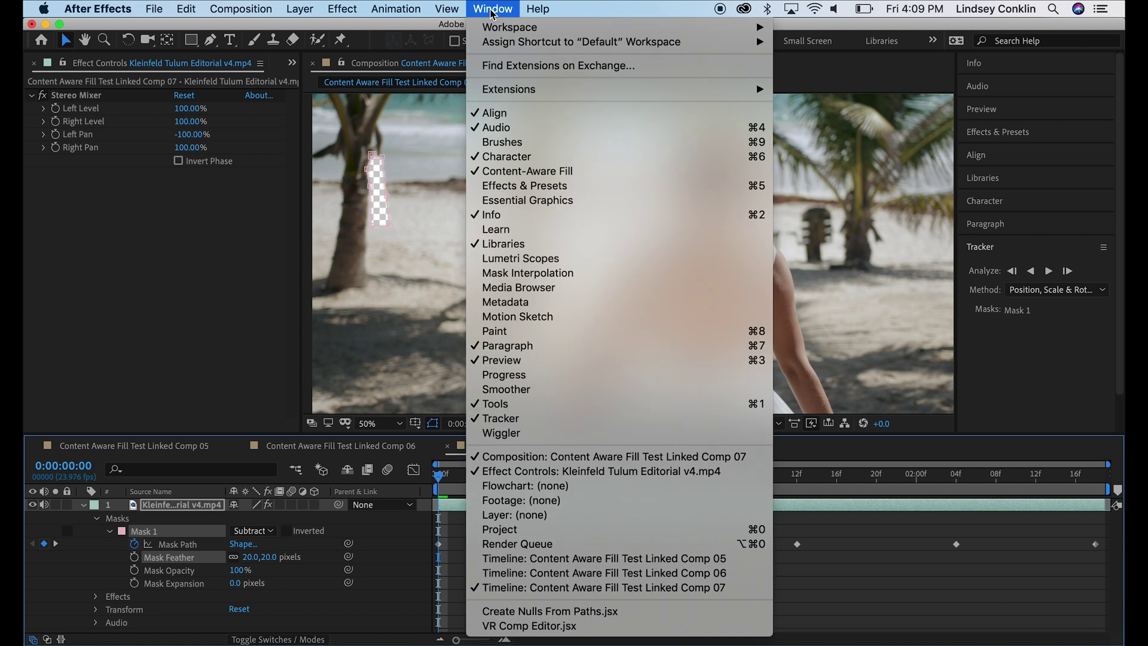
{"action": "left_click", "coordinate": [535, 174]}
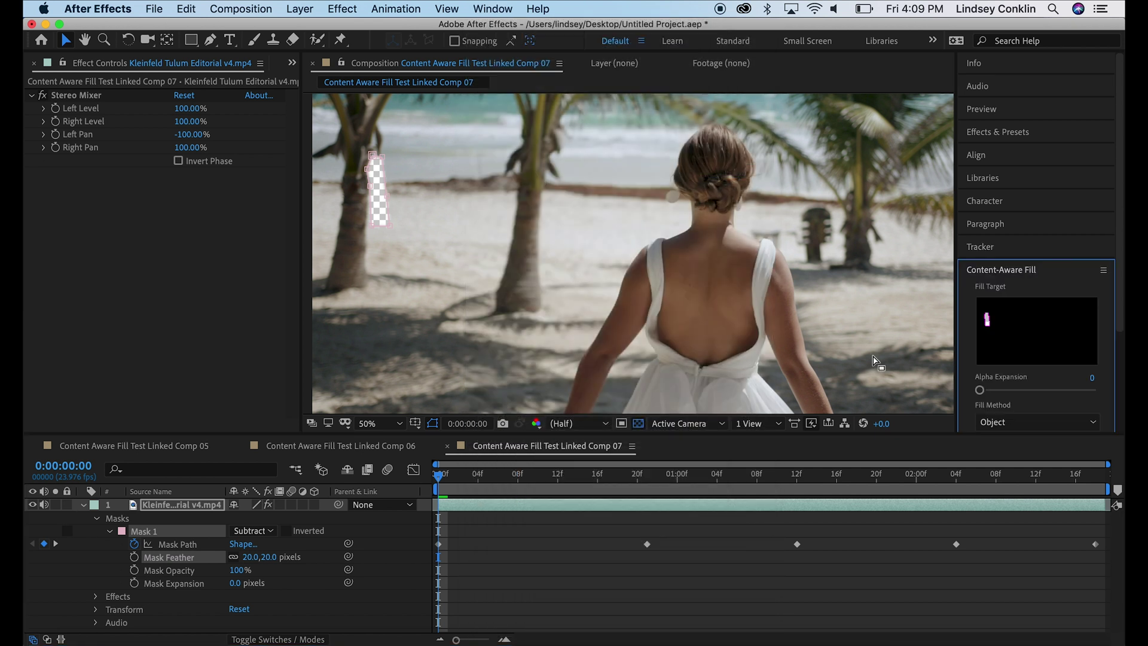
{"action": "scroll", "coordinate": [1051, 308], "scroll_direction": "down", "scroll_amount": 3}
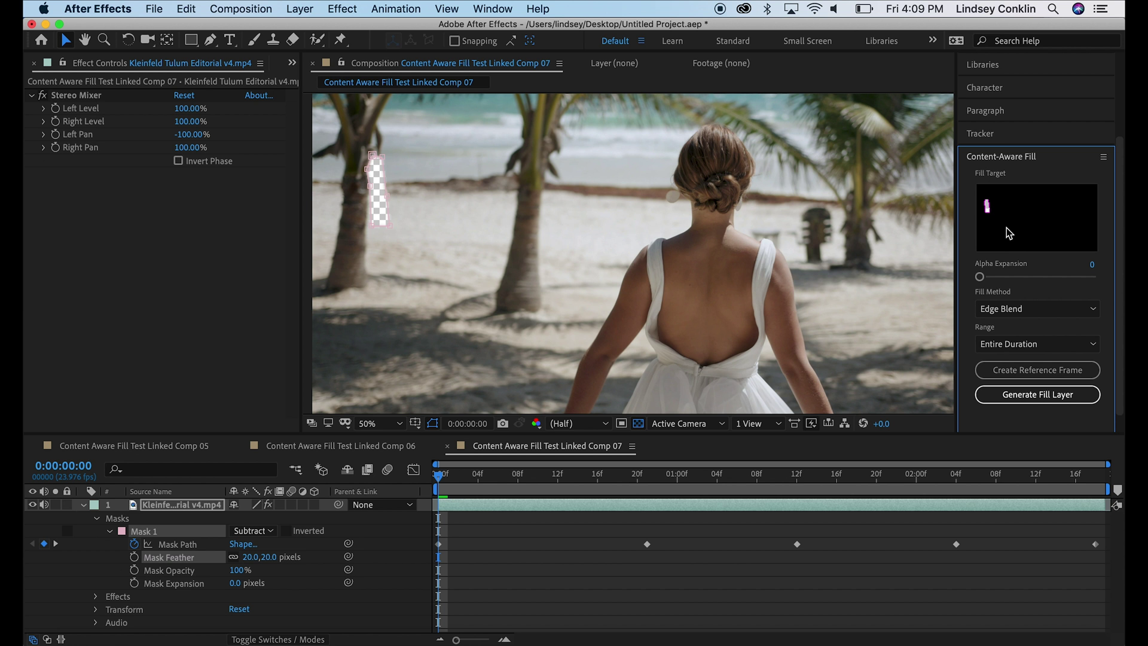
{"action": "left_click", "coordinate": [1022, 312]}
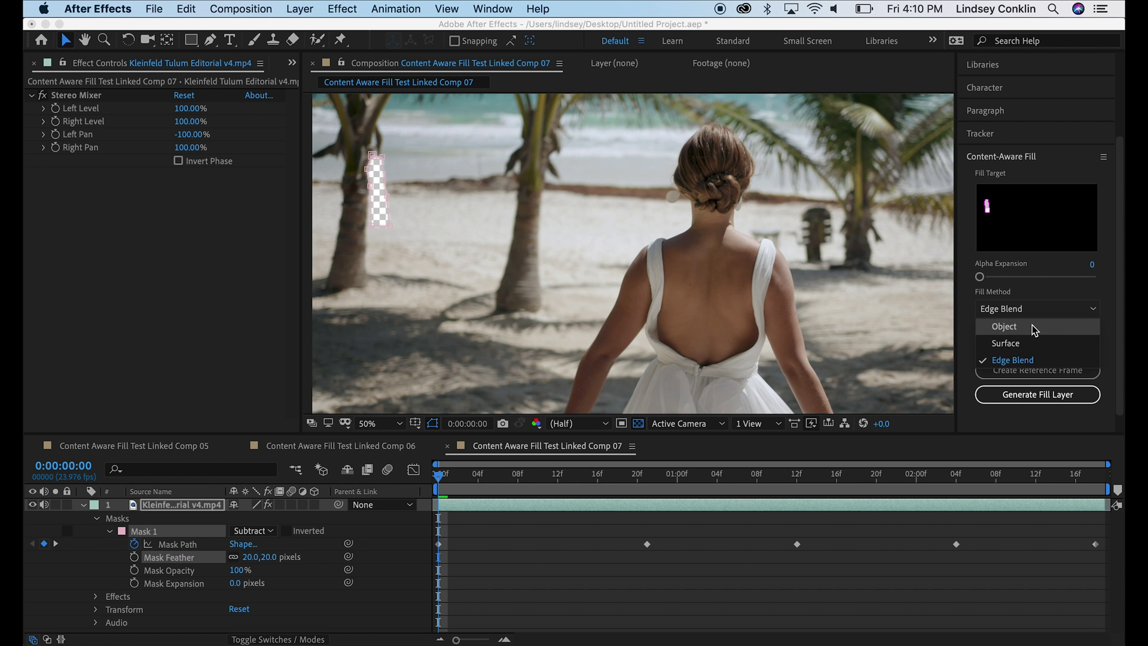
{"action": "left_click", "coordinate": [1032, 326]}
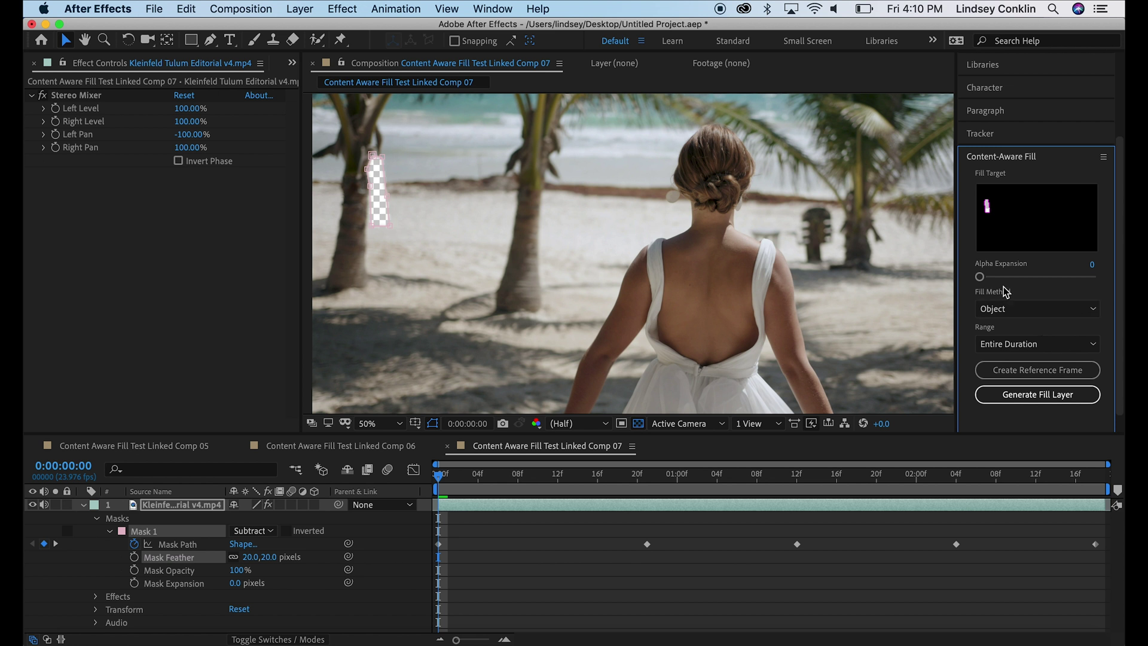
{"action": "left_click", "coordinate": [1016, 344]}
{"action": "left_click", "coordinate": [1017, 345]}
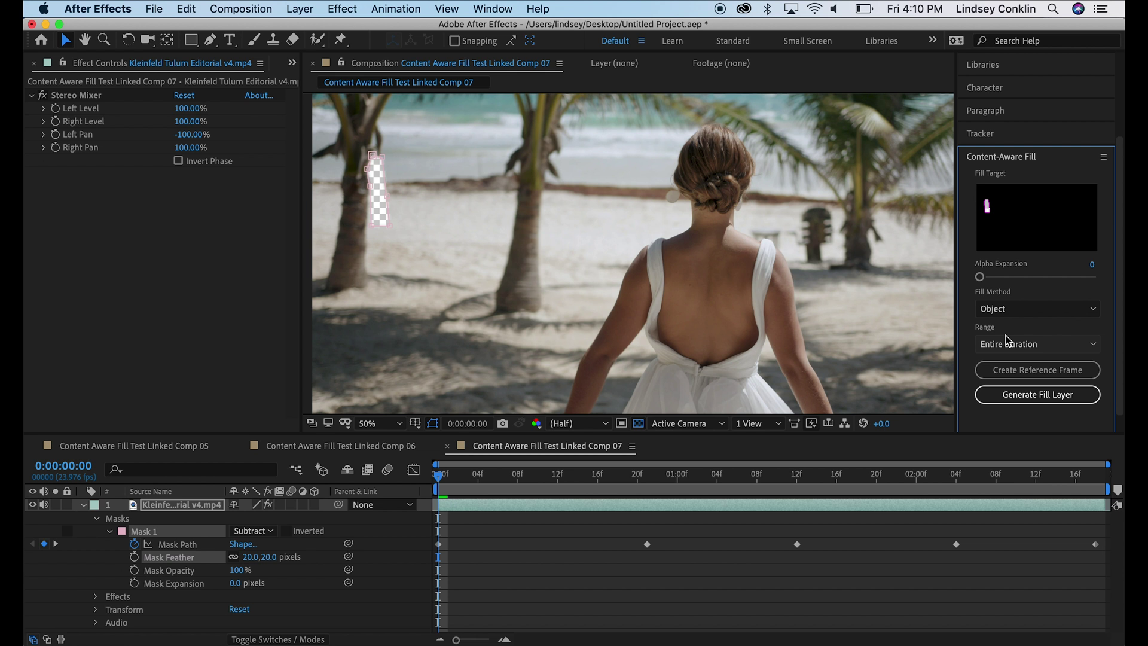
{"action": "left_click", "coordinate": [1041, 394]}
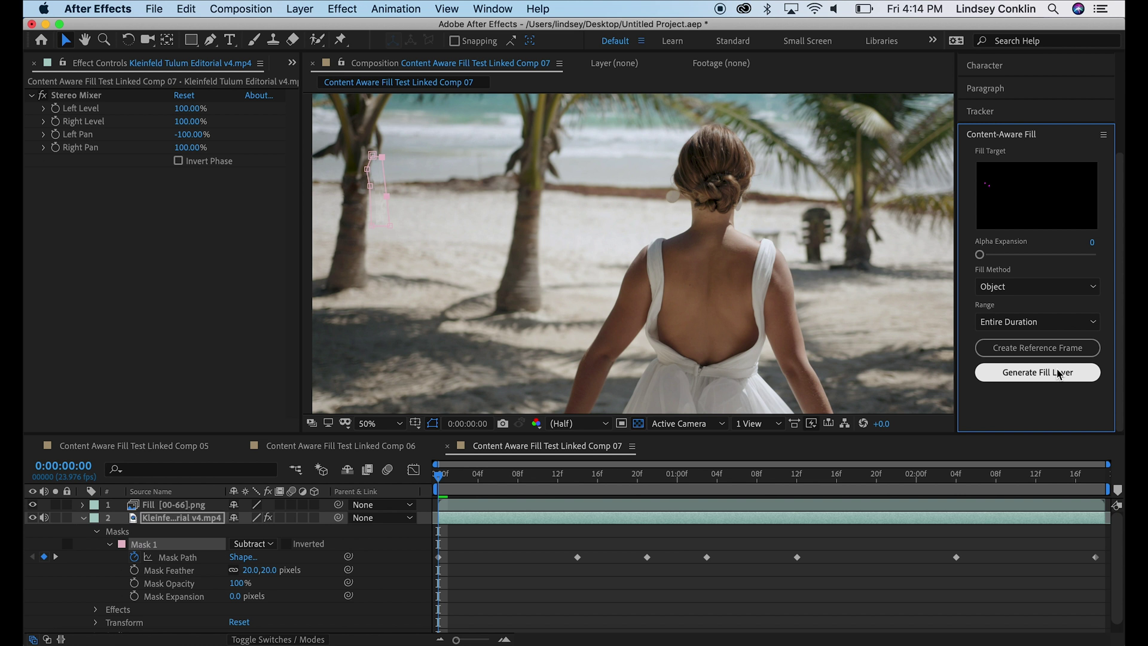
Deselect the layer and preview the filled beach clip.
{"action": "left_click", "coordinate": [1058, 374]}
{"action": "key", "text": "space"}
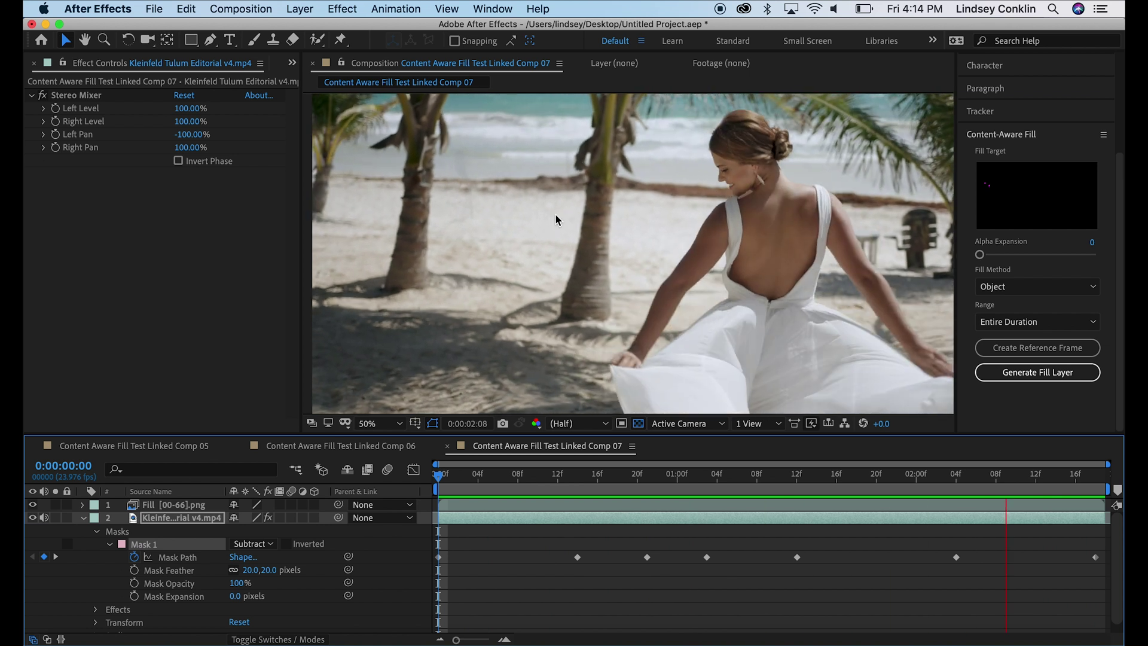
{"action": "key", "text": "space"}
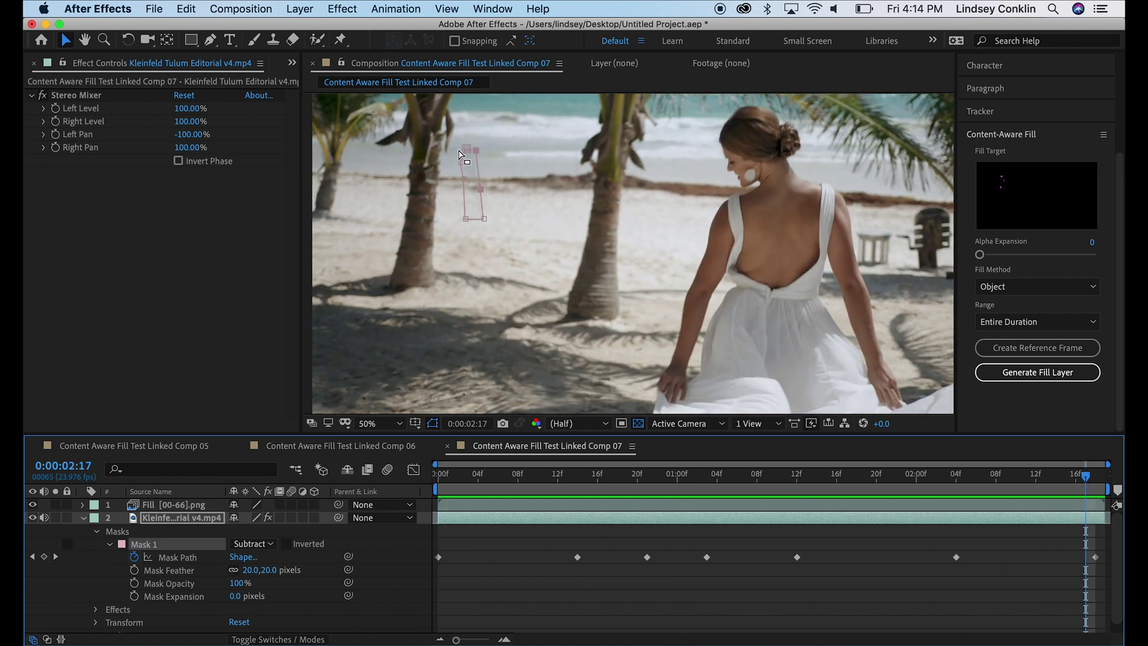
{"action": "key", "text": "space"}
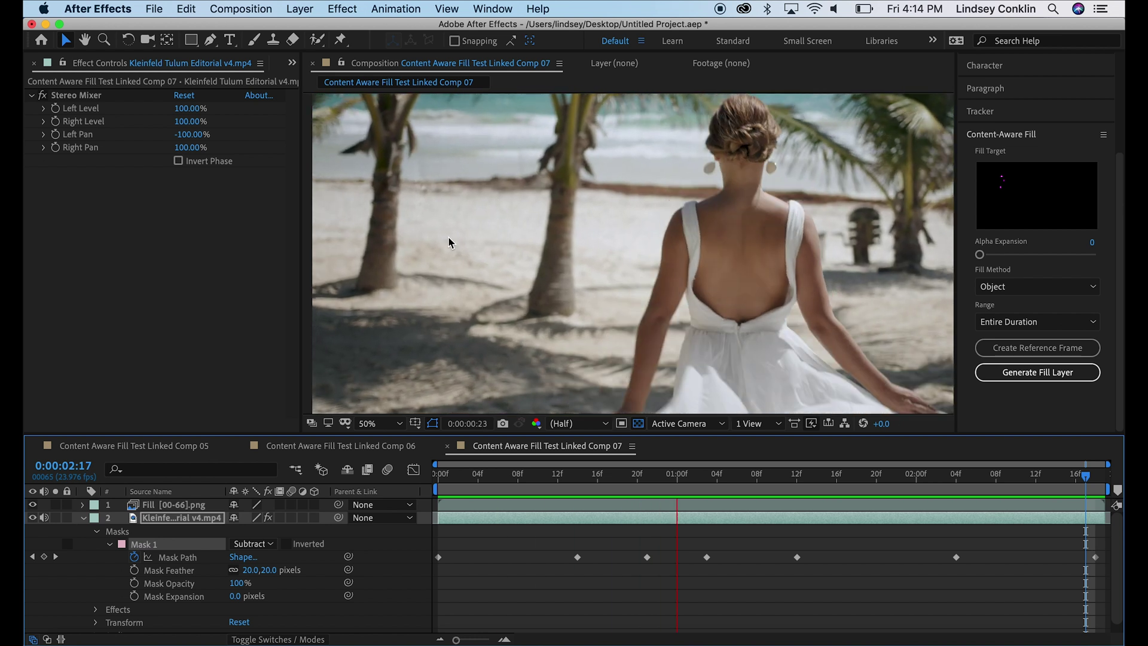
{"action": "key", "text": "space"}
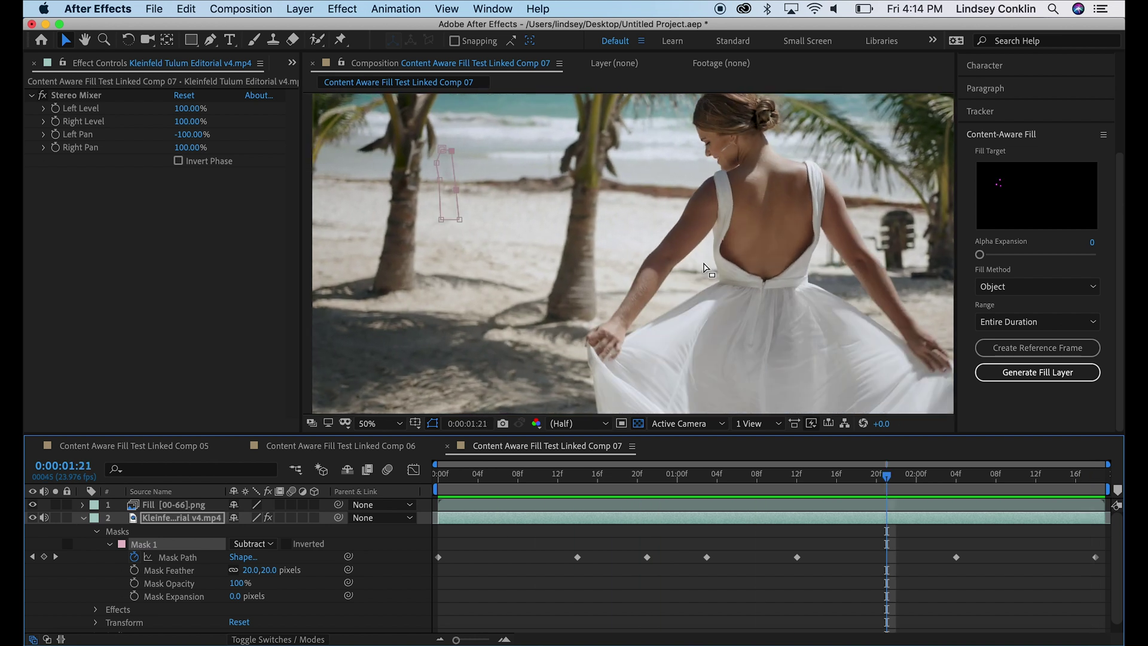
Save the After Effects project and return to Premiere Pro.
{"action": "left_click", "coordinate": [152, 10]}
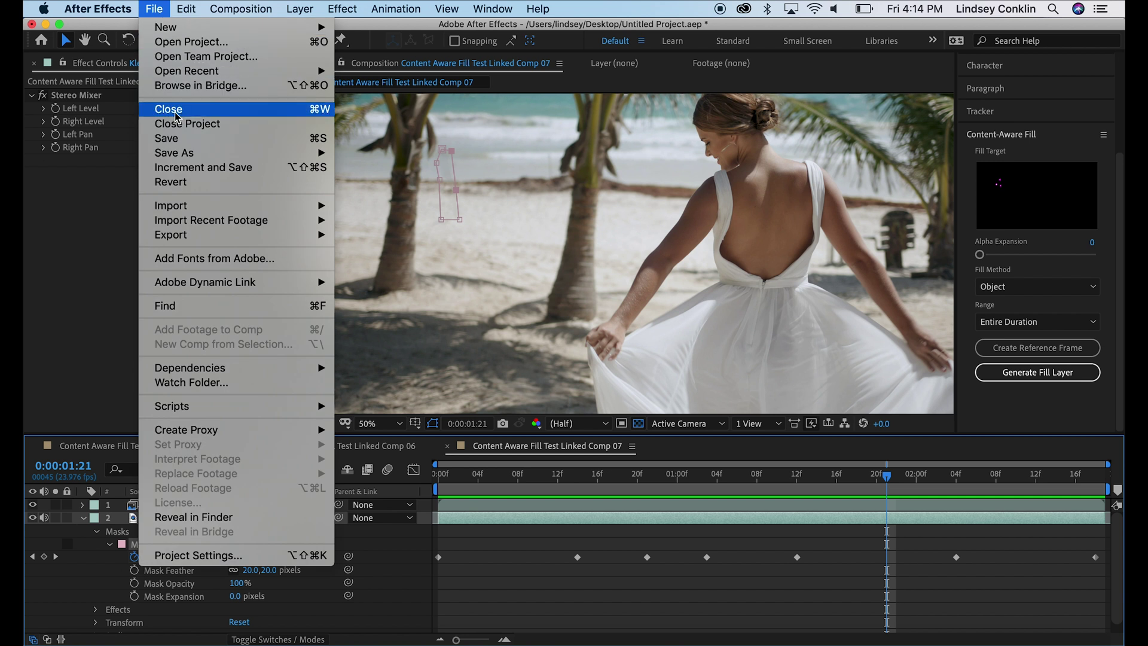
{"action": "left_click", "coordinate": [161, 142]}
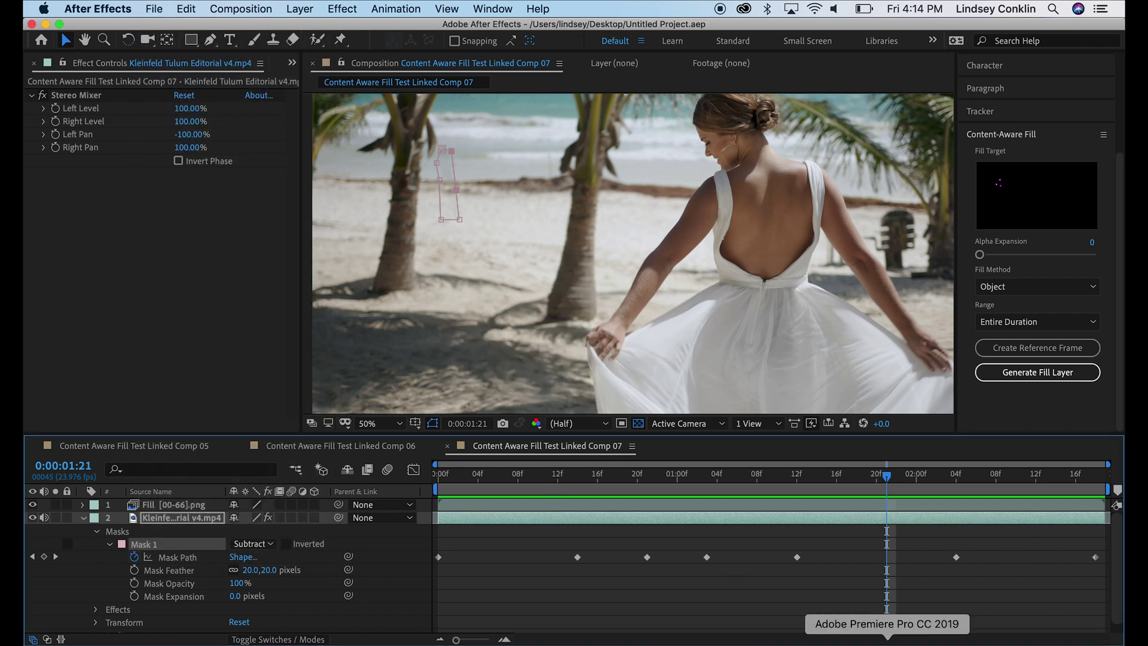
{"action": "left_click", "coordinate": [887, 638]}
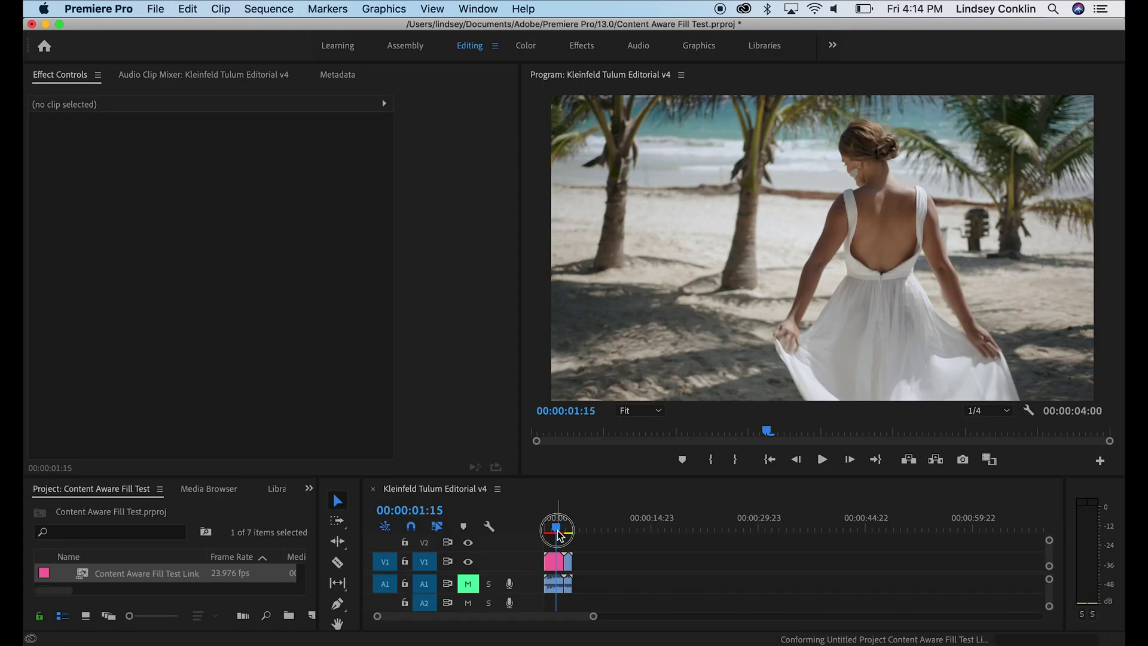
Play the updated sequence and scrub into the bicycle shot.
{"action": "left_click_drag", "start_coordinate": [557, 529], "coordinate": [549, 532]}
{"action": "key", "text": "space"}
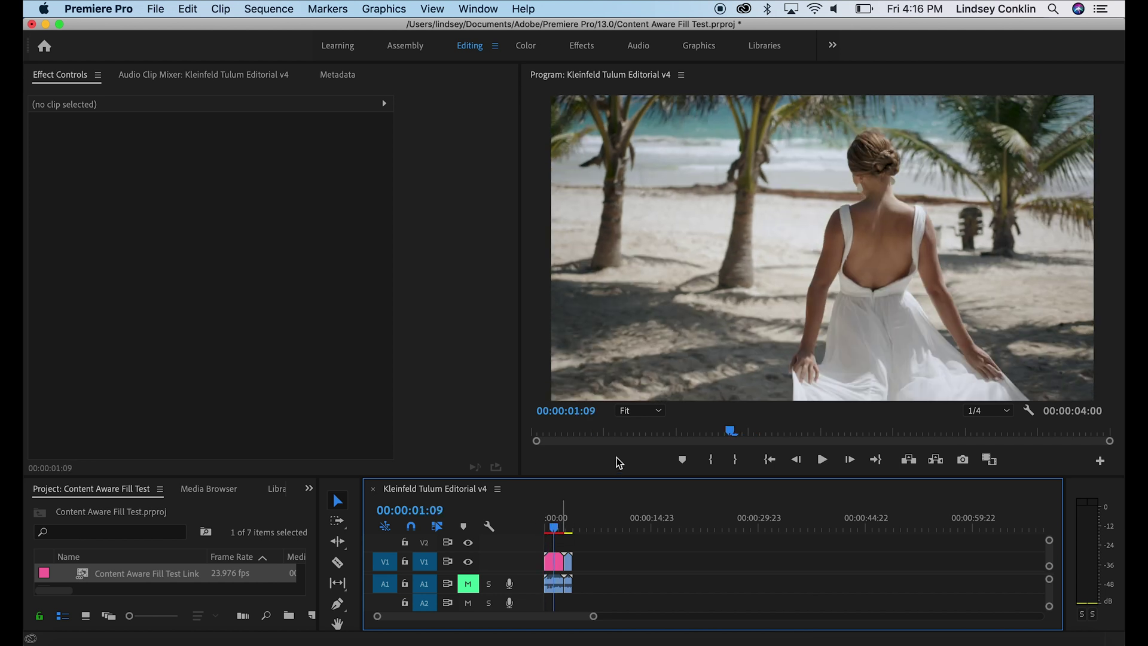
{"action": "left_click", "coordinate": [556, 532]}
{"action": "left_click_drag", "start_coordinate": [555, 531], "coordinate": [559, 531]}
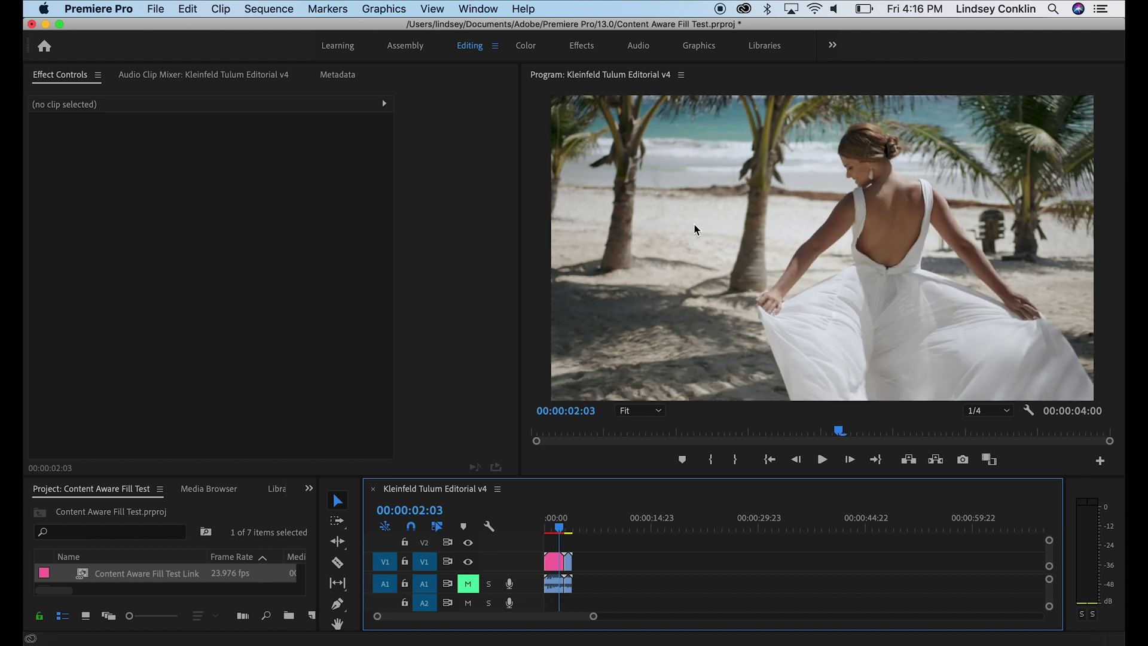
{"action": "left_click_drag", "start_coordinate": [563, 530], "coordinate": [570, 530]}
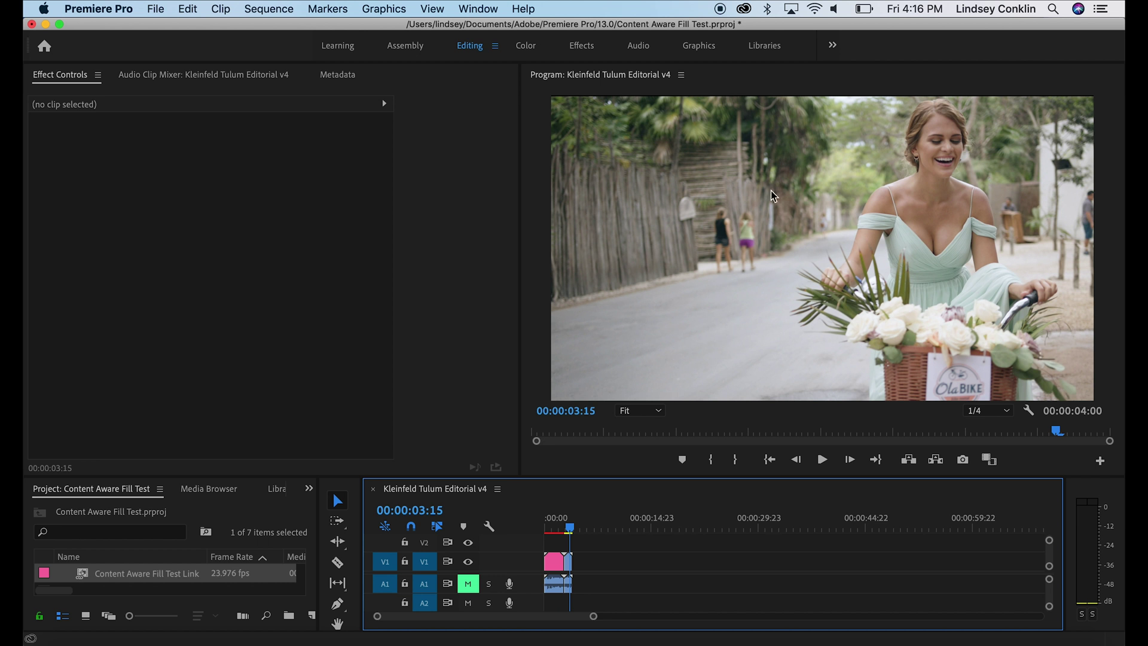
{"action": "key", "text": "shift+Left"}
{"action": "key", "text": "shift+Left"}
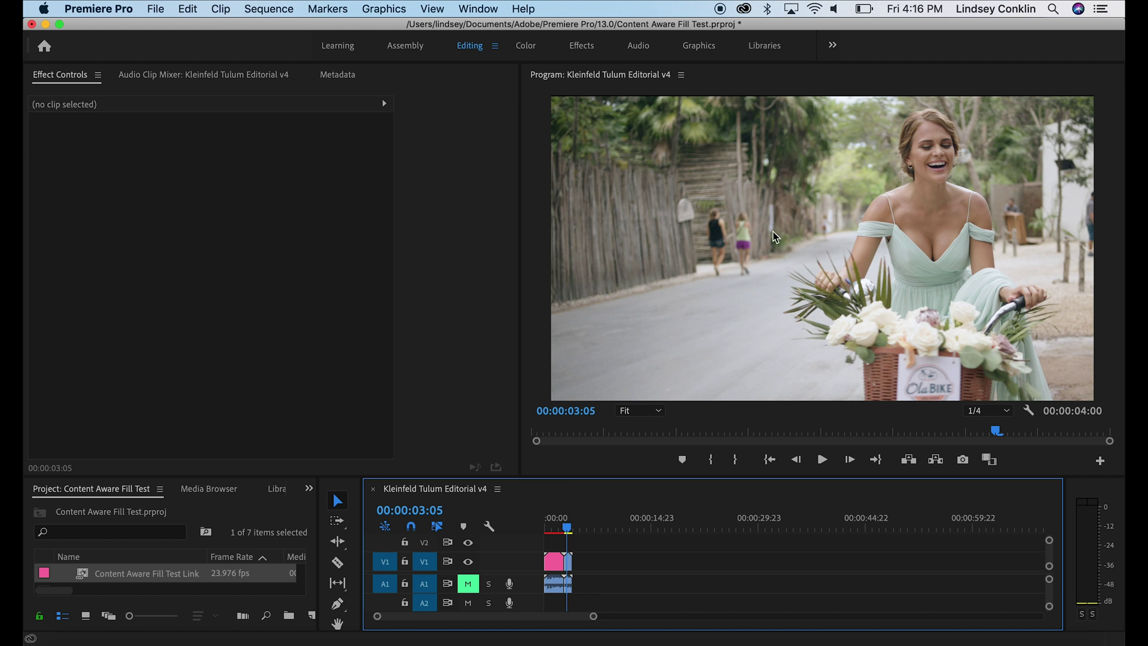
Replace the bicycle clip with a linked After Effects composition.
{"action": "right_click", "coordinate": [569, 563]}
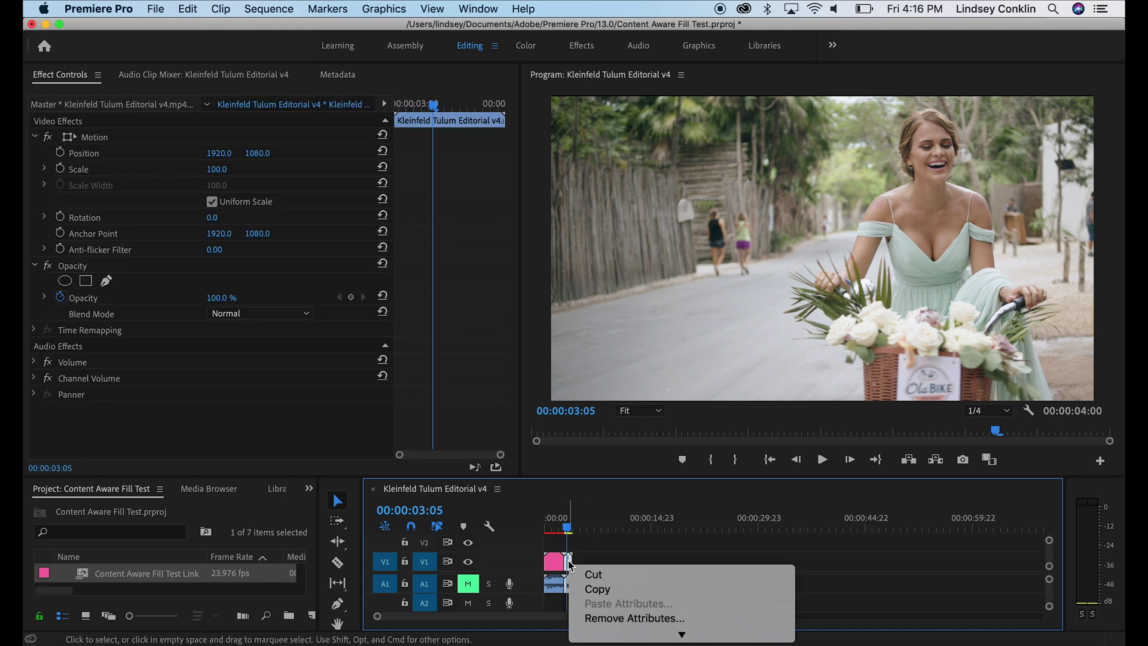
{"action": "mouse_move", "coordinate": [682, 634]}
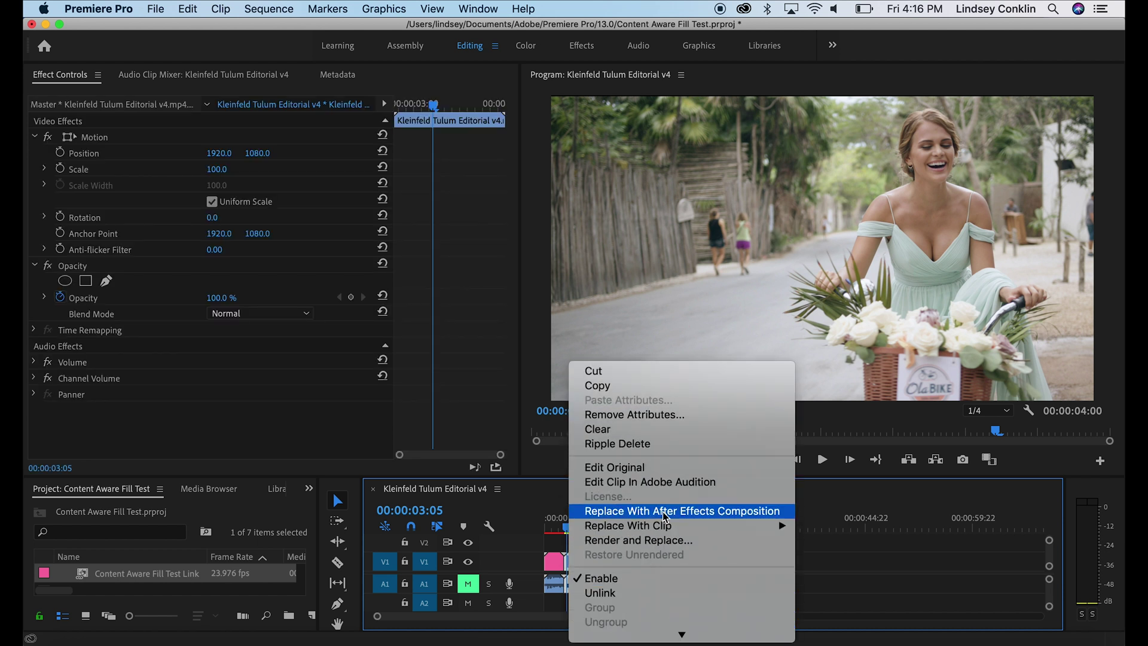
{"action": "left_click", "coordinate": [708, 513]}
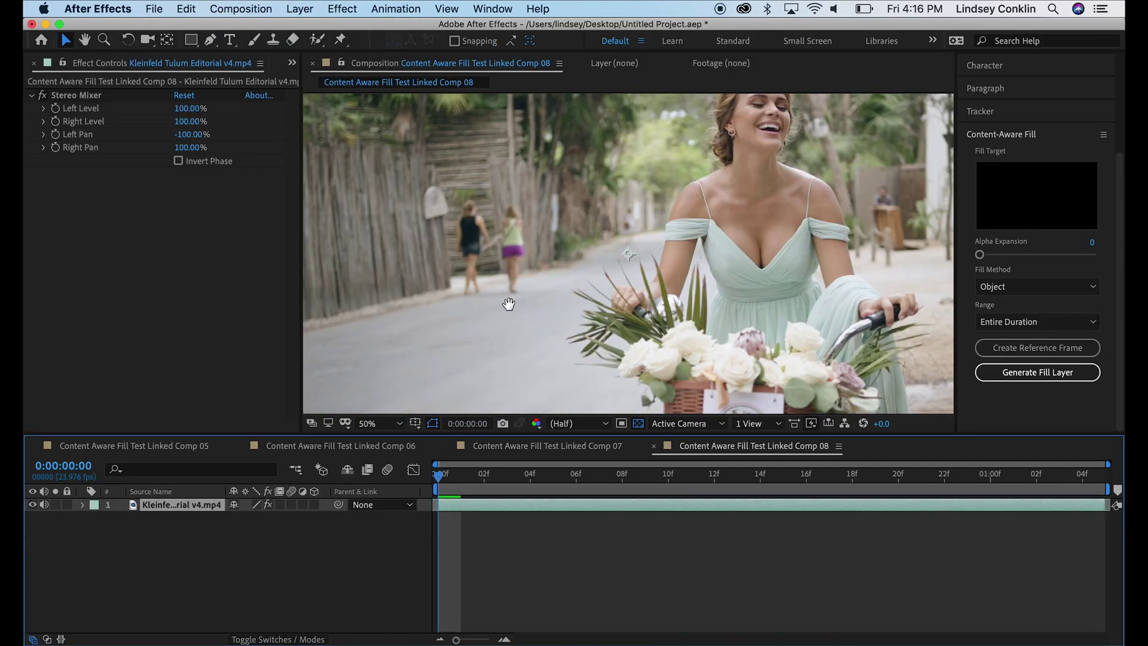
Preview the footage and draw a rounded rectangle mask around the two background walkers.
{"action": "key", "text": "space"}
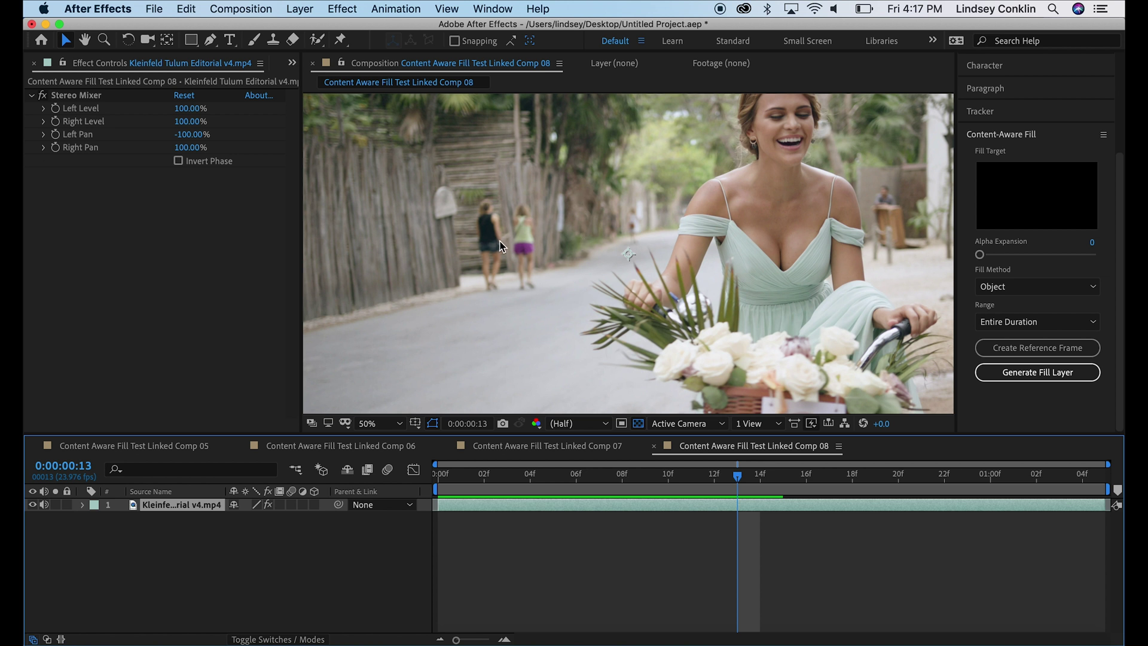
{"action": "left_click", "coordinate": [194, 41]}
{"action": "left_click_drag", "start_coordinate": [198, 47], "coordinate": [218, 57]}
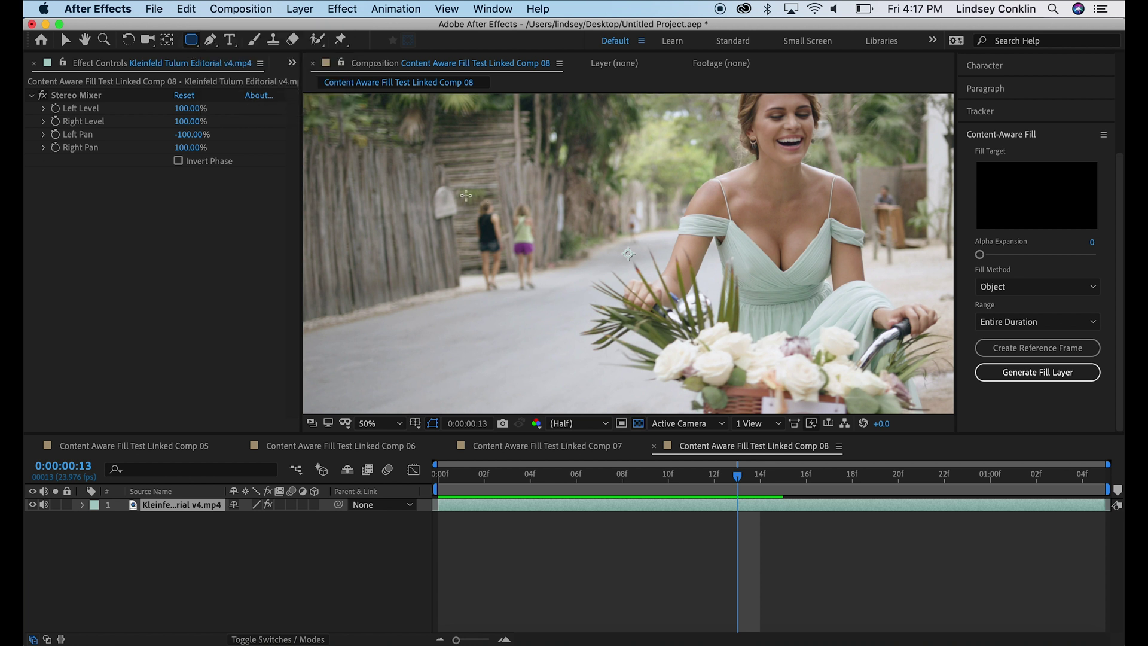
{"action": "left_click_drag", "start_coordinate": [466, 195], "coordinate": [547, 294]}
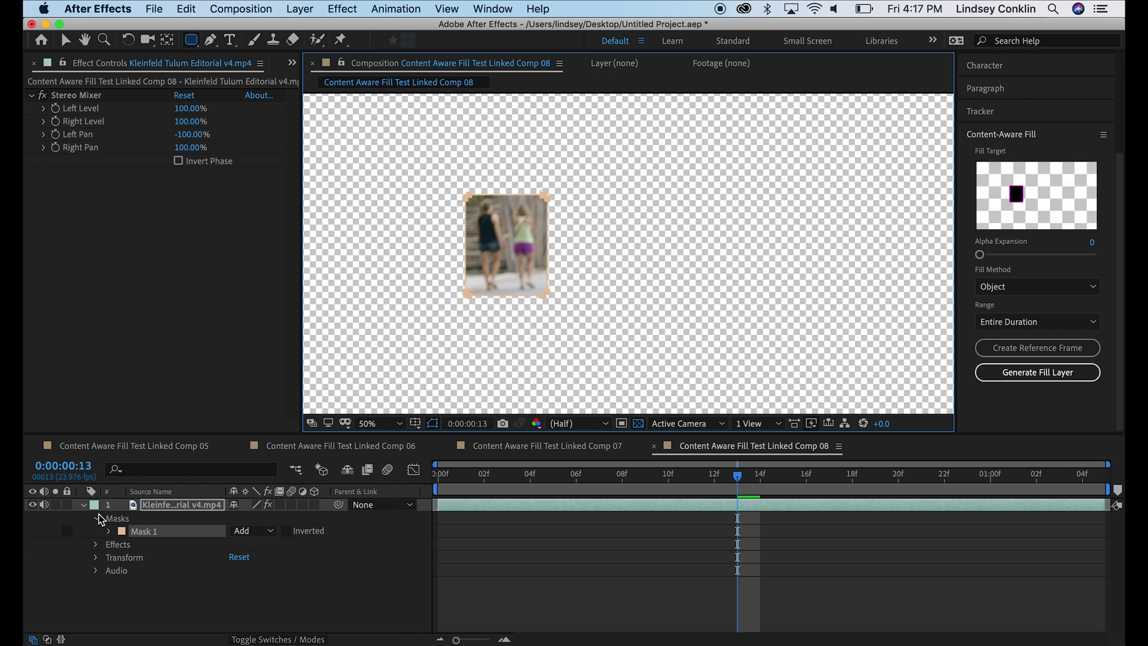
Set Mask 1's mode to None and return to frame 0.
{"action": "left_click", "coordinate": [110, 532]}
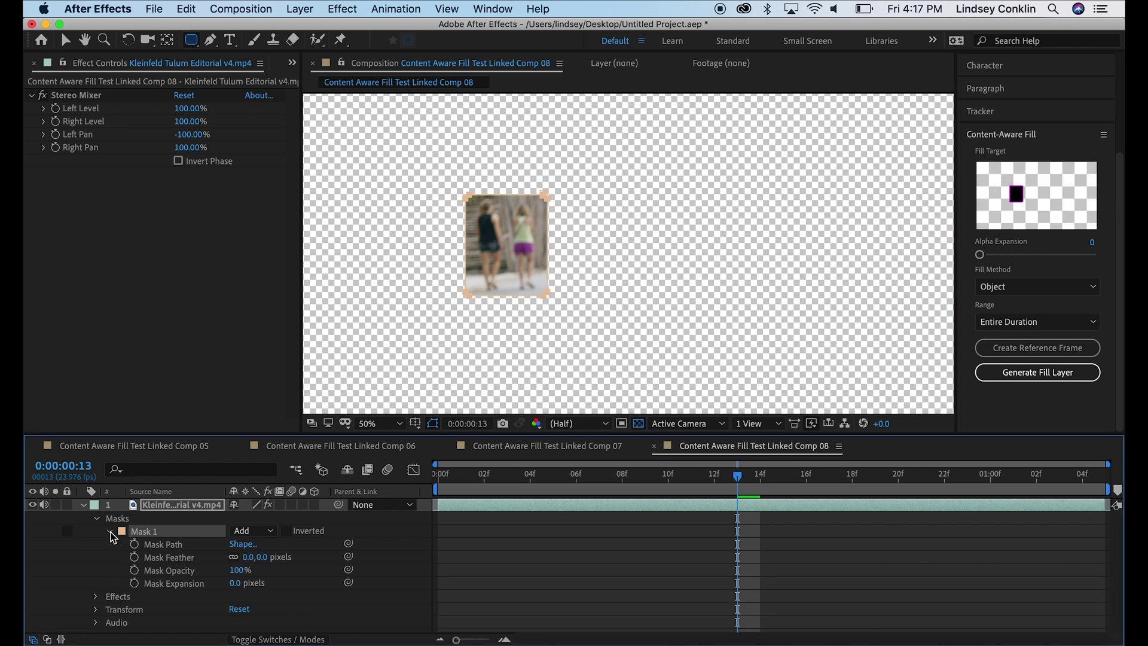
{"action": "left_click", "coordinate": [269, 533]}
{"action": "left_click", "coordinate": [256, 541]}
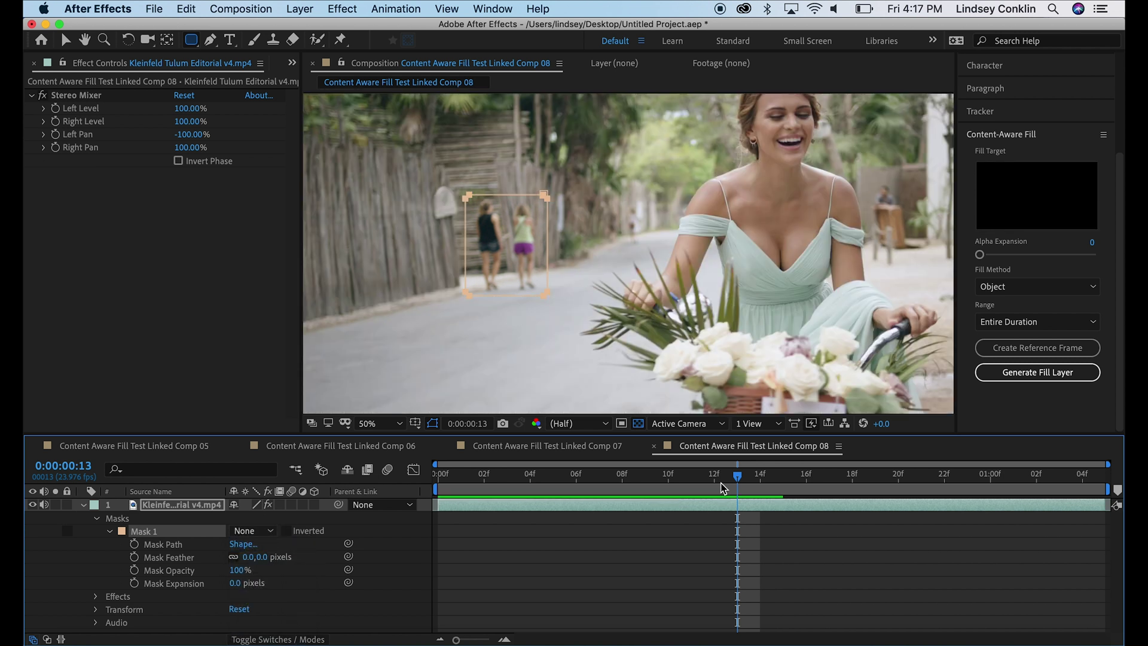
{"action": "left_click_drag", "start_coordinate": [740, 482], "coordinate": [422, 480]}
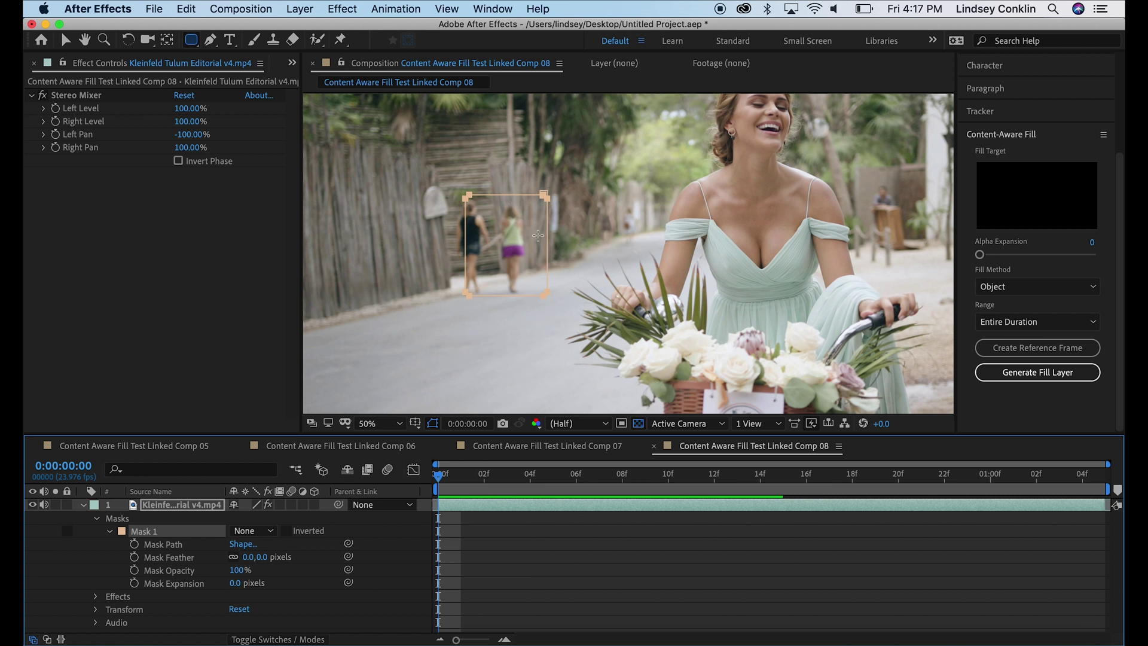
Keyframe Mask 1's path at 0:00:00:00 and 0:00:01:04, shifting it to follow the walkers.
{"action": "left_click", "coordinate": [134, 545]}
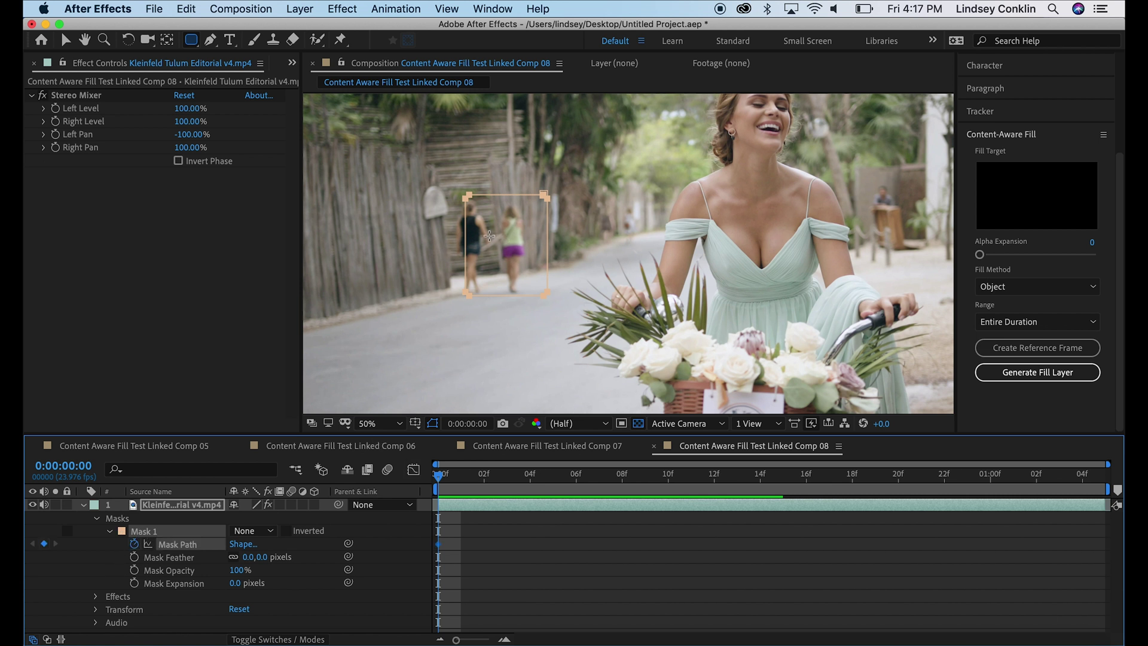
{"action": "left_click", "coordinate": [66, 40]}
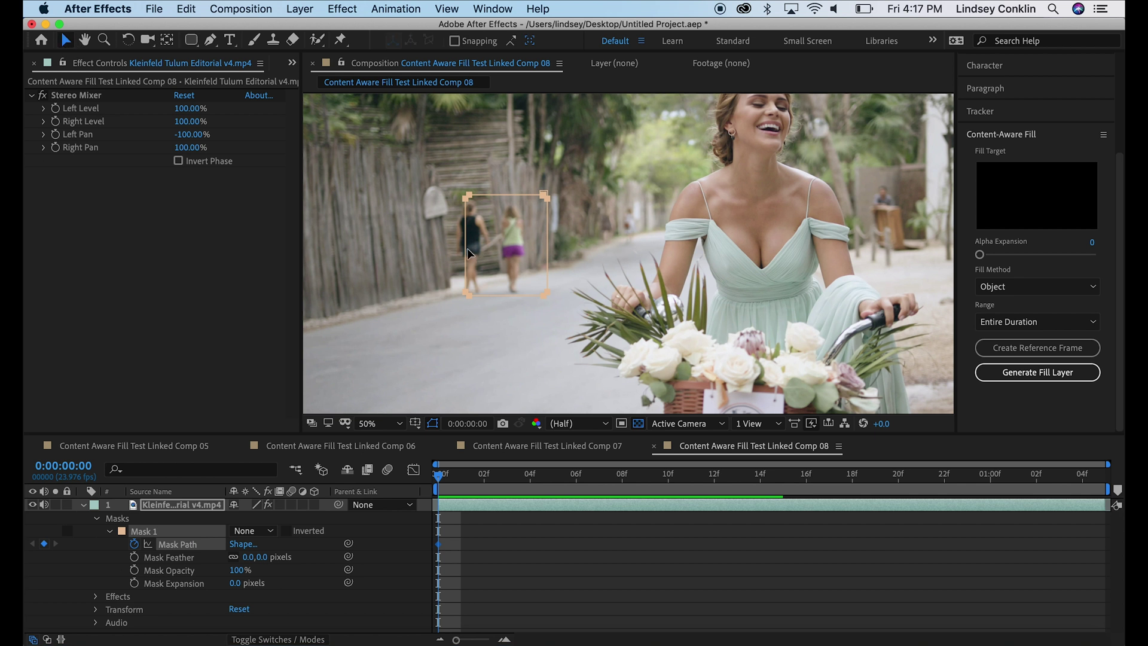
{"action": "left_click_drag", "start_coordinate": [467, 252], "coordinate": [448, 253]}
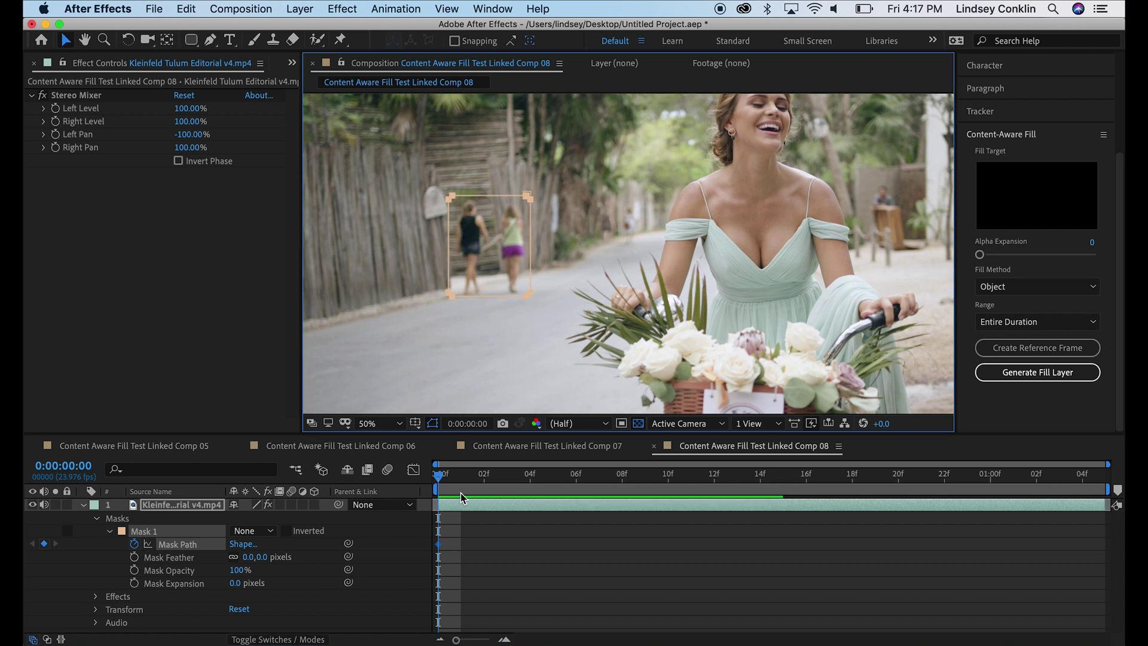
{"action": "left_click_drag", "start_coordinate": [442, 483], "coordinate": [1083, 476]}
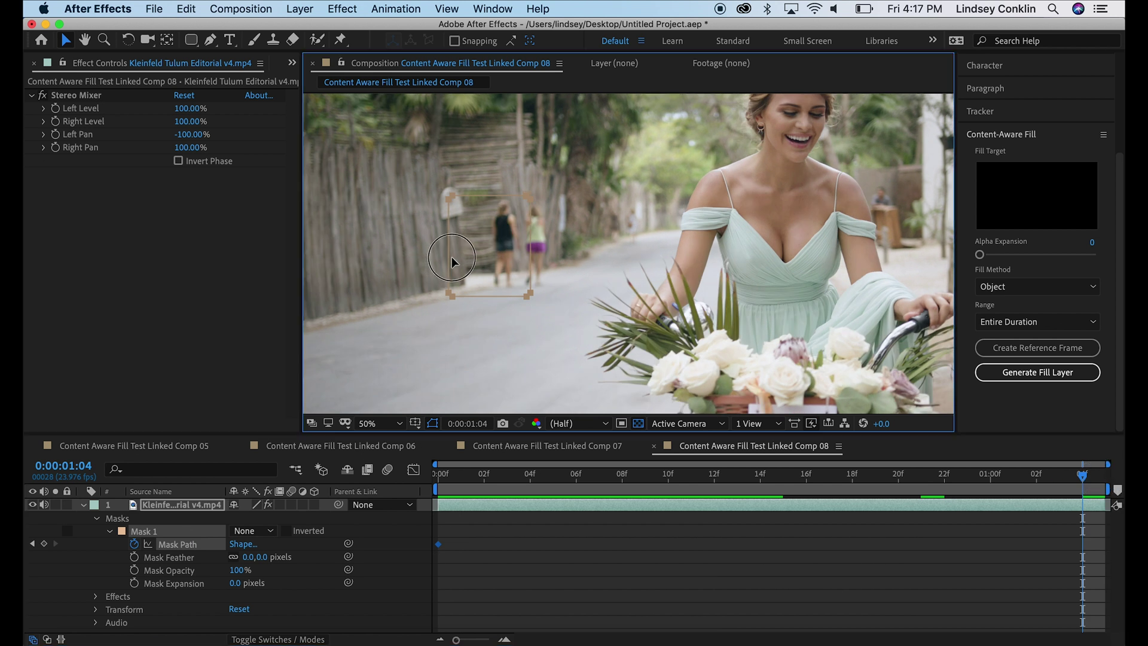
{"action": "left_click_drag", "start_coordinate": [452, 262], "coordinate": [478, 262]}
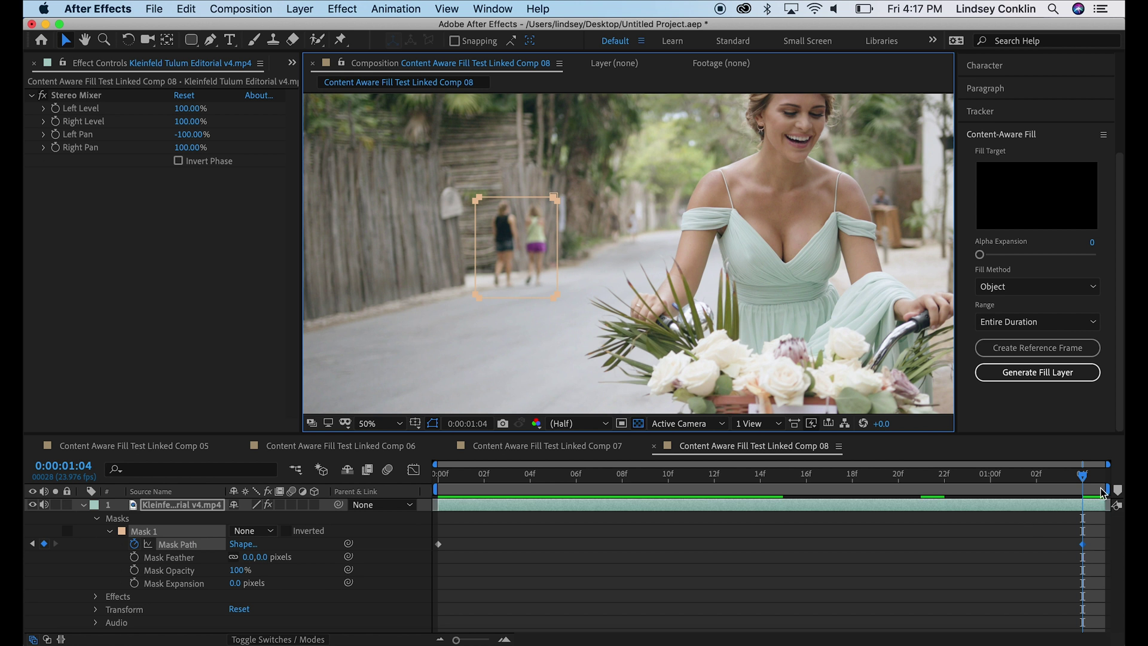
{"action": "left_click_drag", "start_coordinate": [1087, 480], "coordinate": [448, 515]}
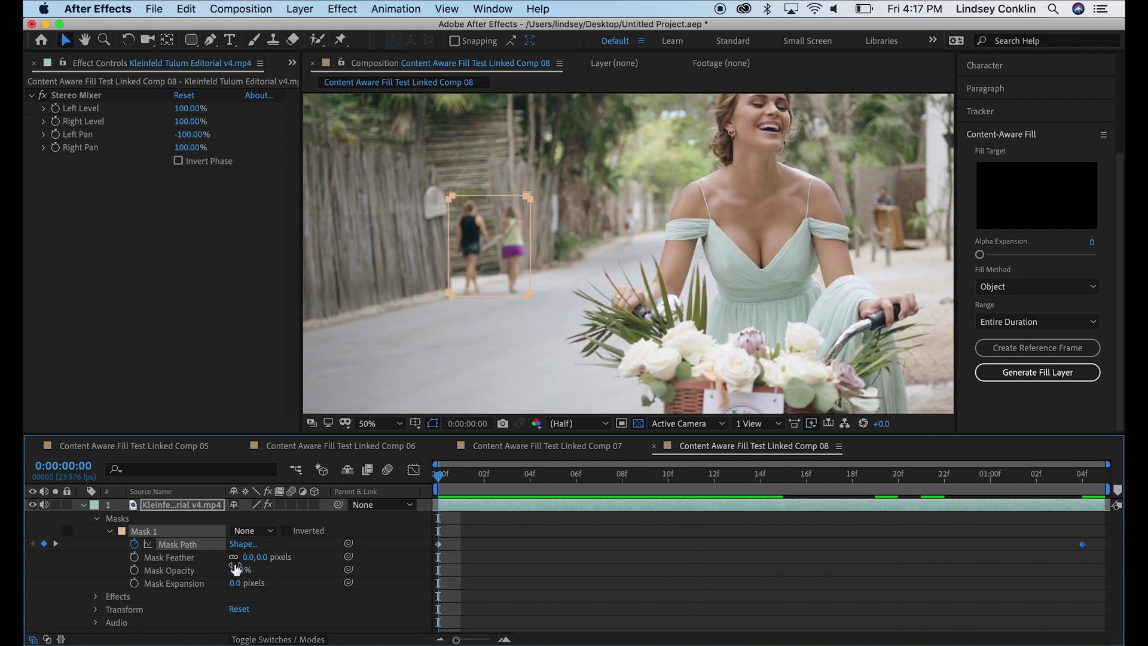
Feather the walkers' mask by 20 pixels and set its mode to Subtract.
{"action": "left_click", "coordinate": [251, 558]}
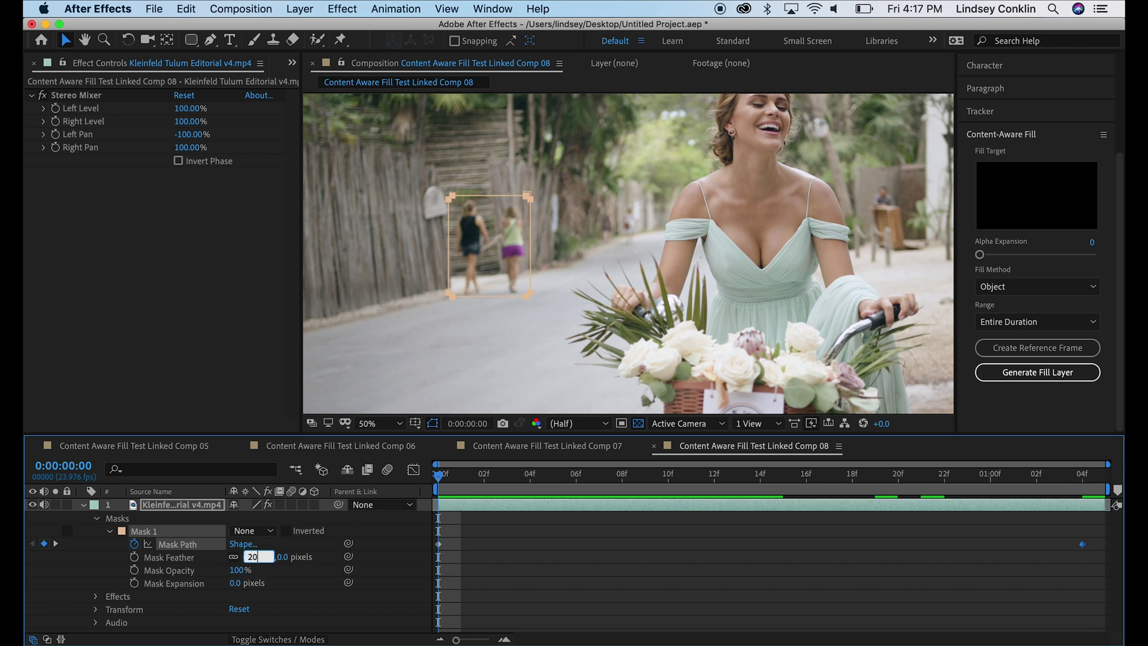
{"action": "key", "text": "Return"}
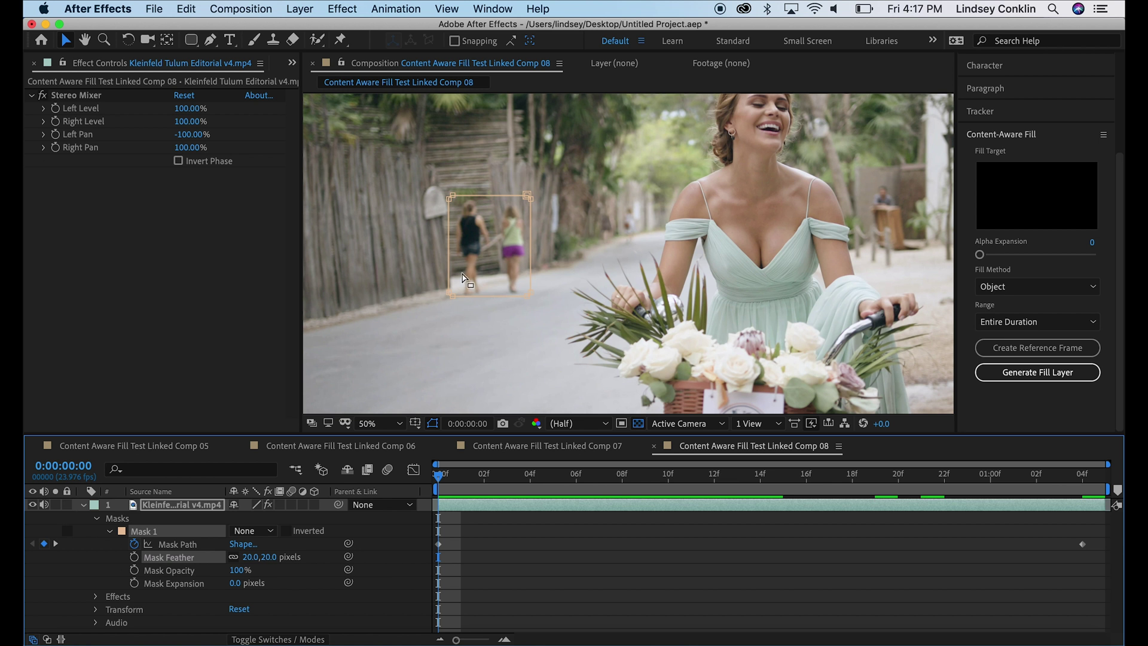
{"action": "left_click", "coordinate": [257, 530]}
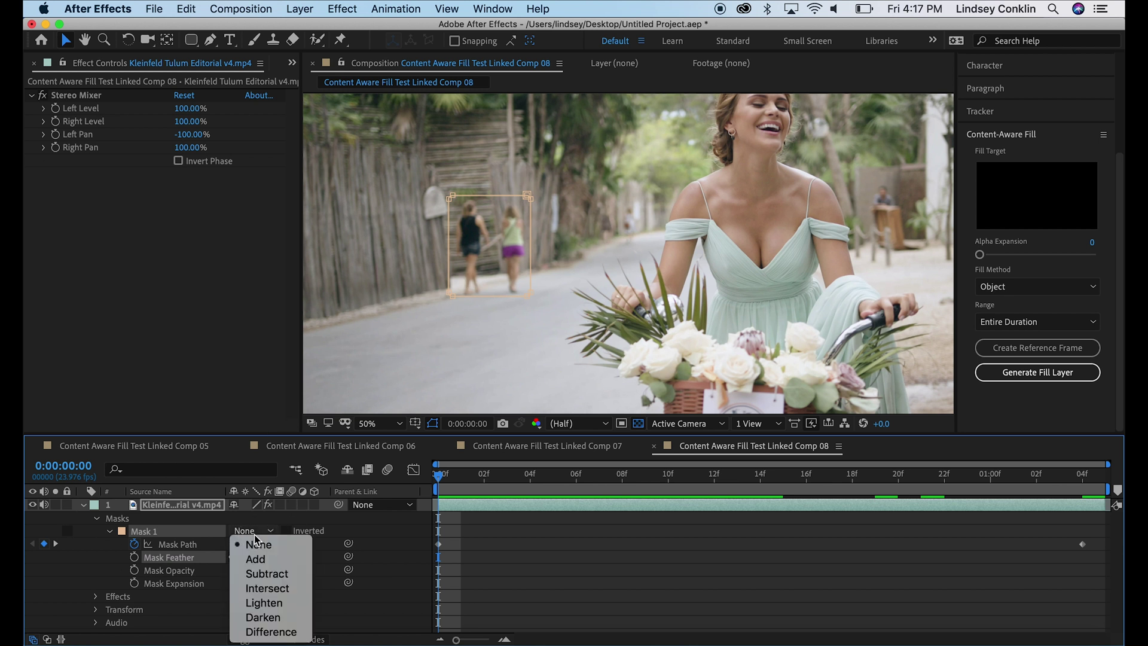
{"action": "left_click", "coordinate": [263, 572]}
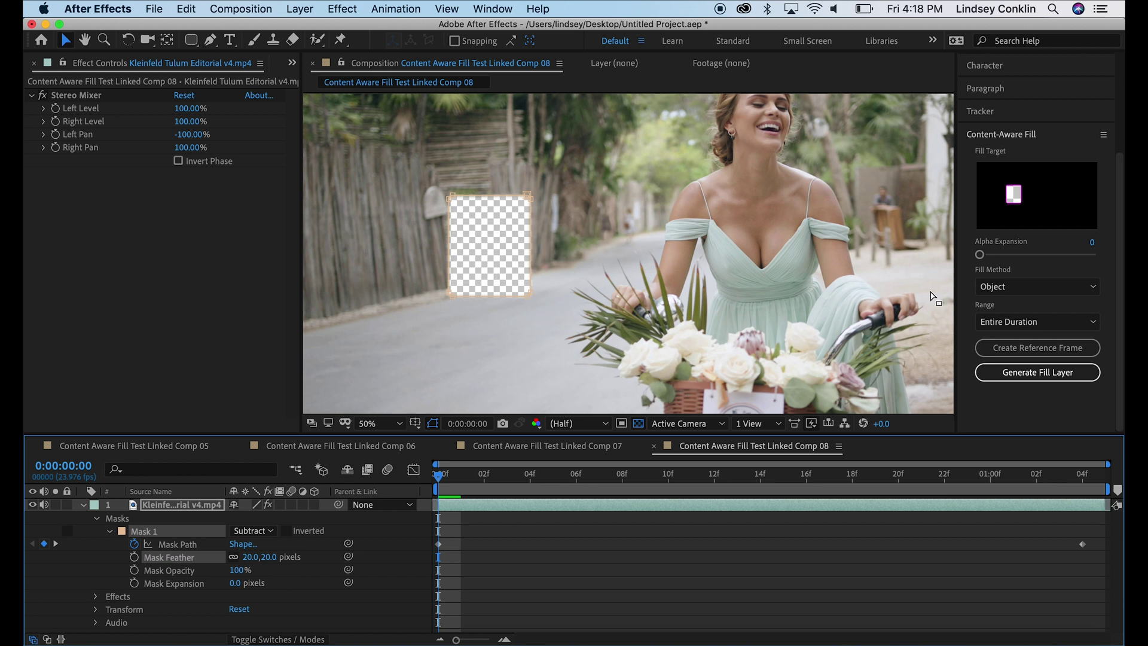
Generate a Content-Aware Fill layer using the Object fill method to erase the walkers.
{"action": "left_click", "coordinate": [1009, 288]}
{"action": "left_click", "coordinate": [1009, 288]}
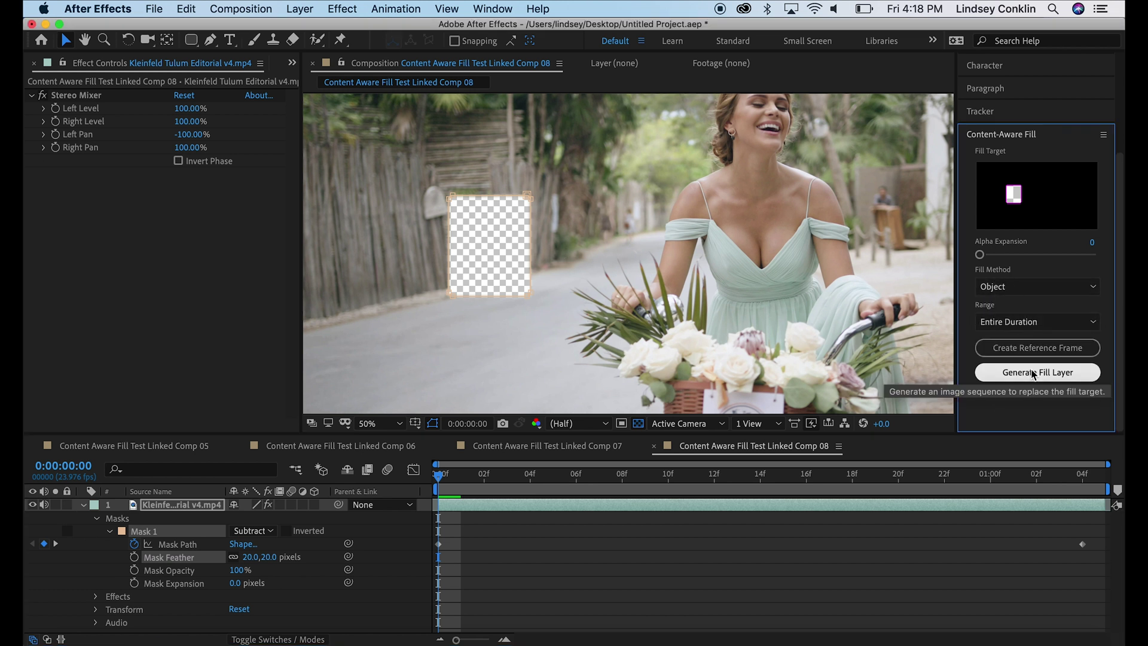
{"action": "left_click", "coordinate": [1034, 373]}
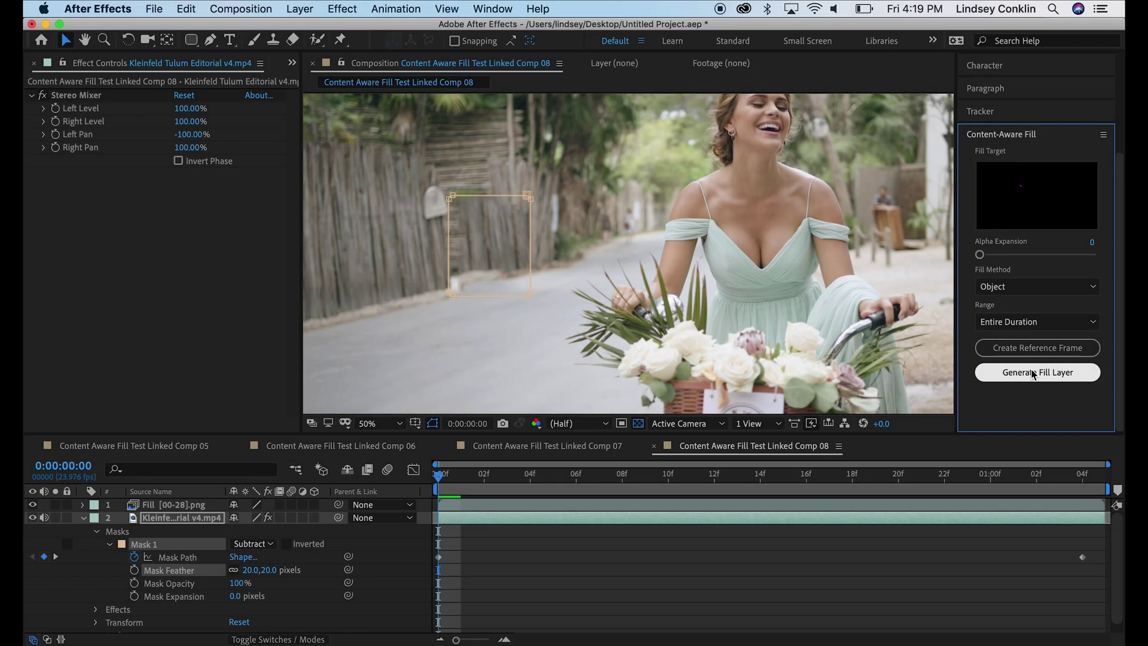
{"action": "left_click", "coordinate": [436, 443]}
Play the filled clip, pausing on several frames to confirm the walkers are gone.
{"action": "key", "text": "space"}
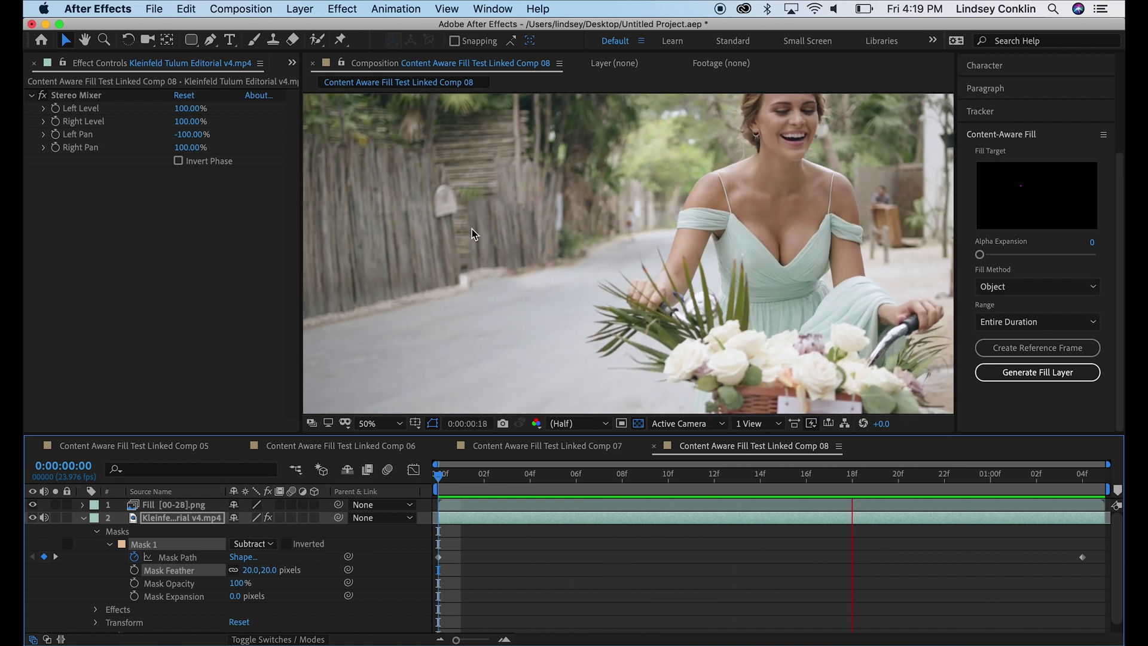
{"action": "key", "text": "space"}
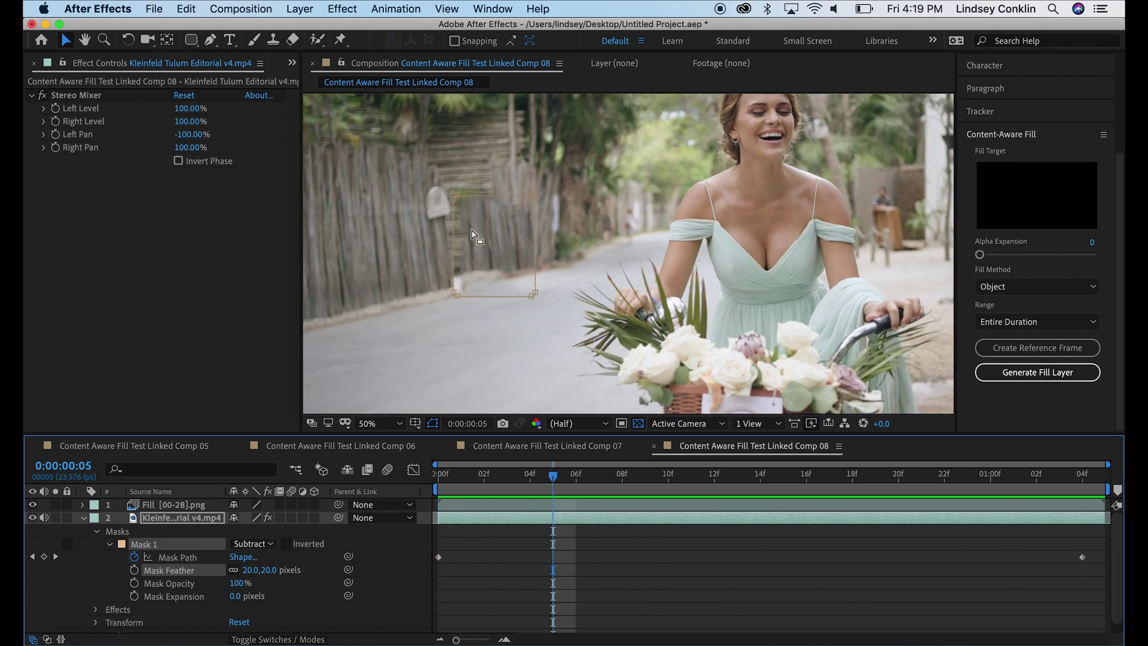
{"action": "key", "text": "space"}
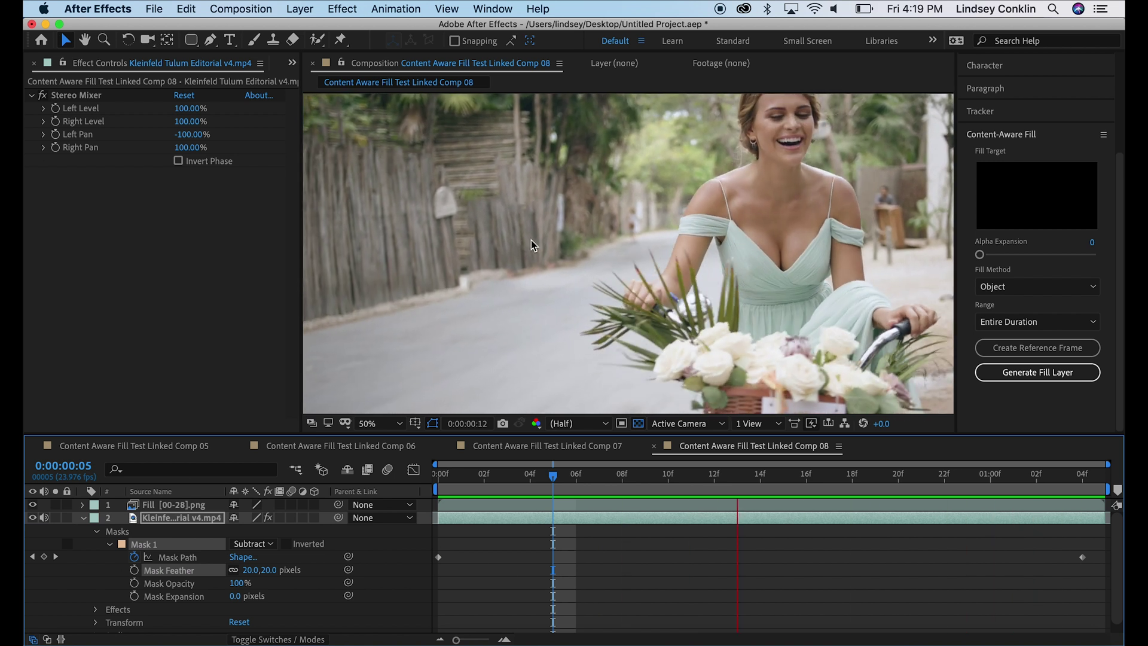
{"action": "key", "text": "space"}
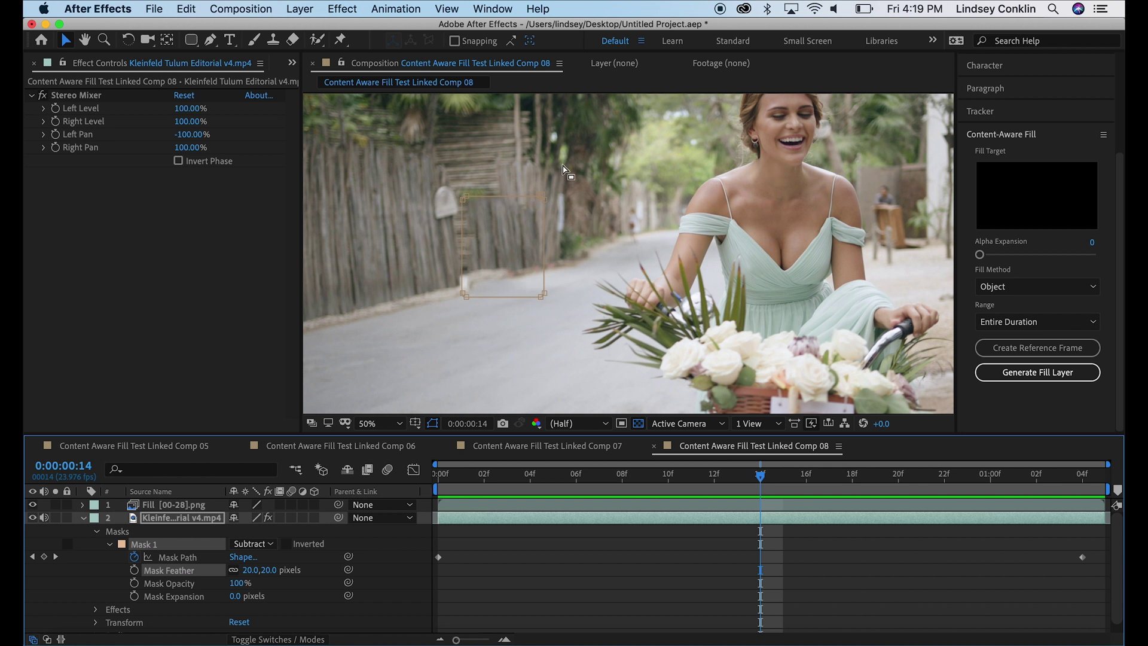
{"action": "key", "text": "space"}
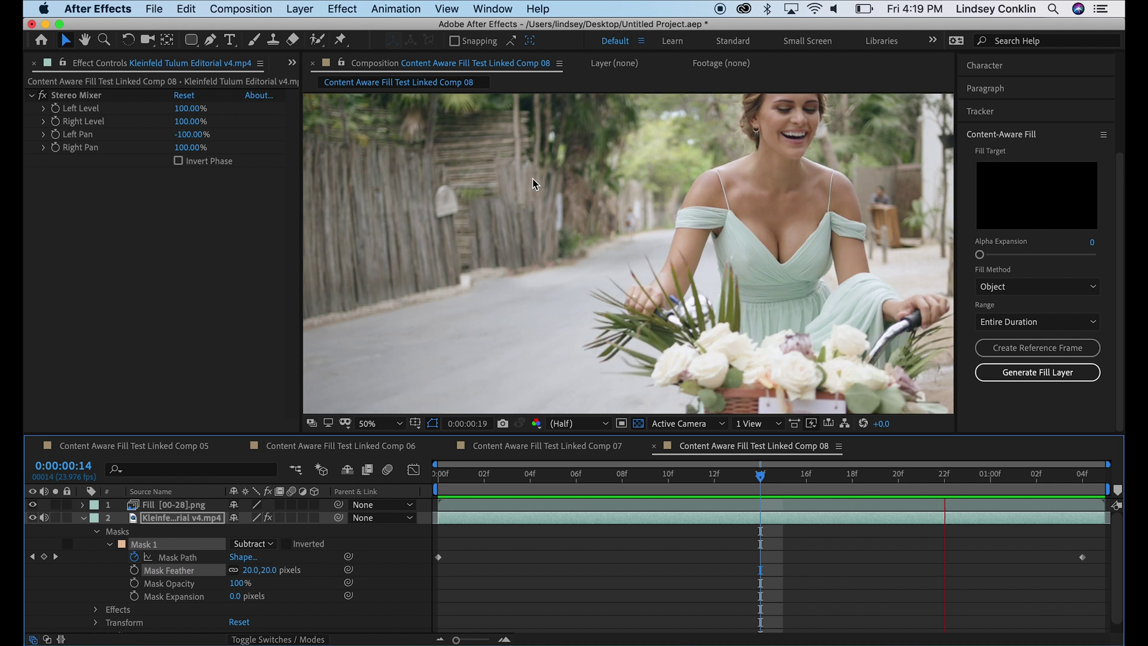
{"action": "key", "text": "space"}
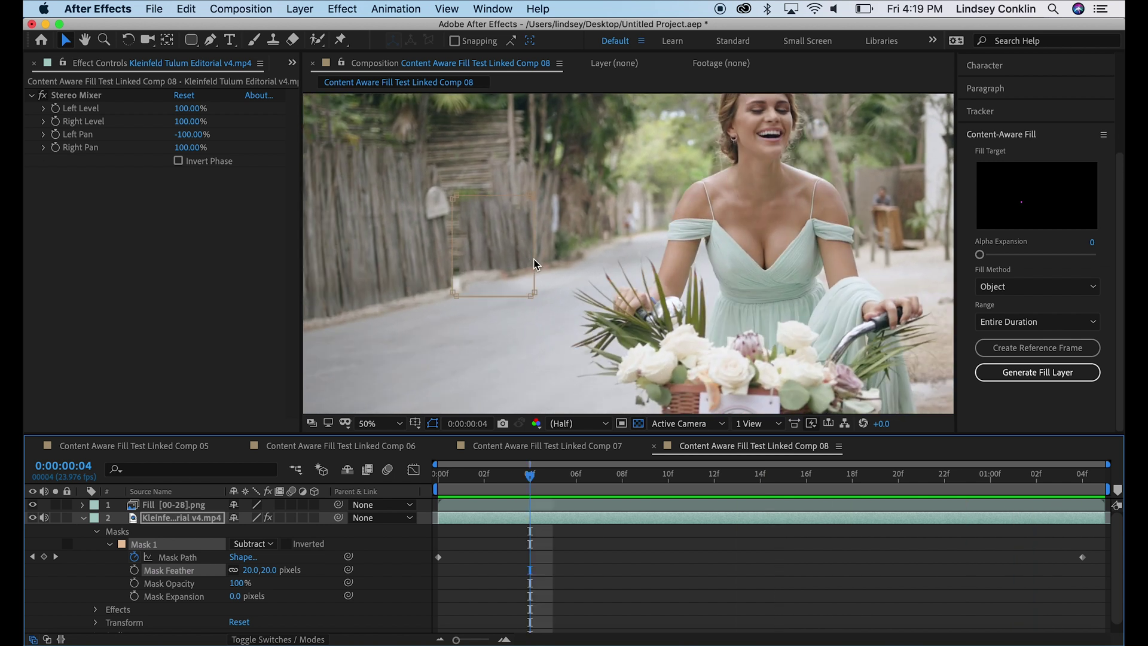
Save the After Effects project and switch back to Premiere Pro.
{"action": "left_click", "coordinate": [157, 12]}
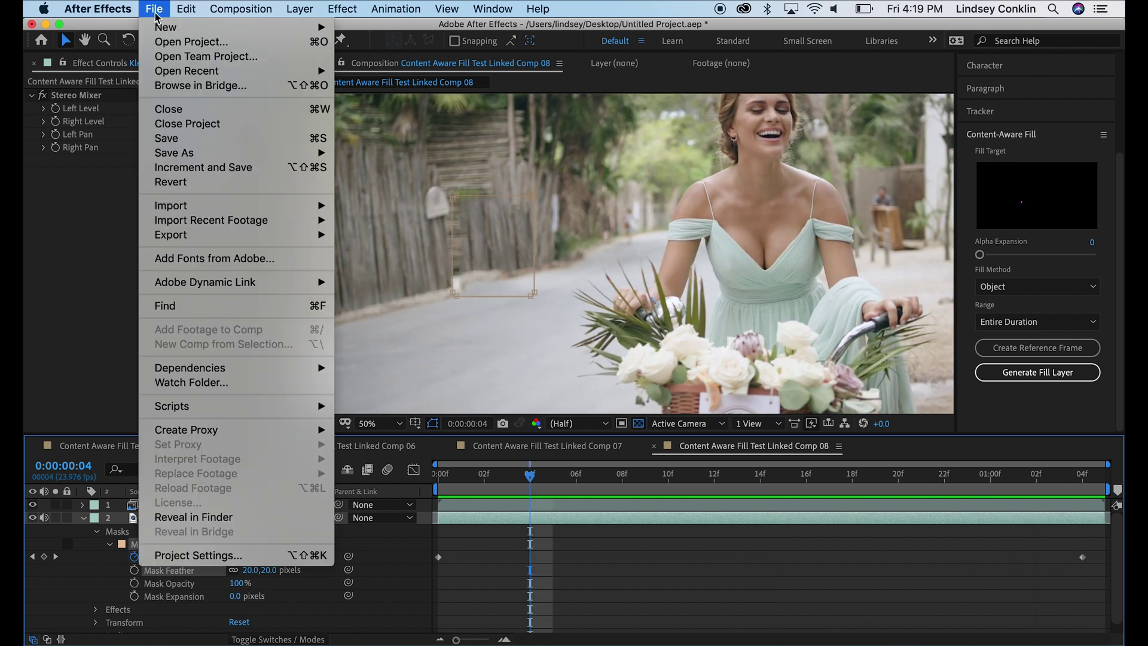
{"action": "left_click", "coordinate": [191, 138]}
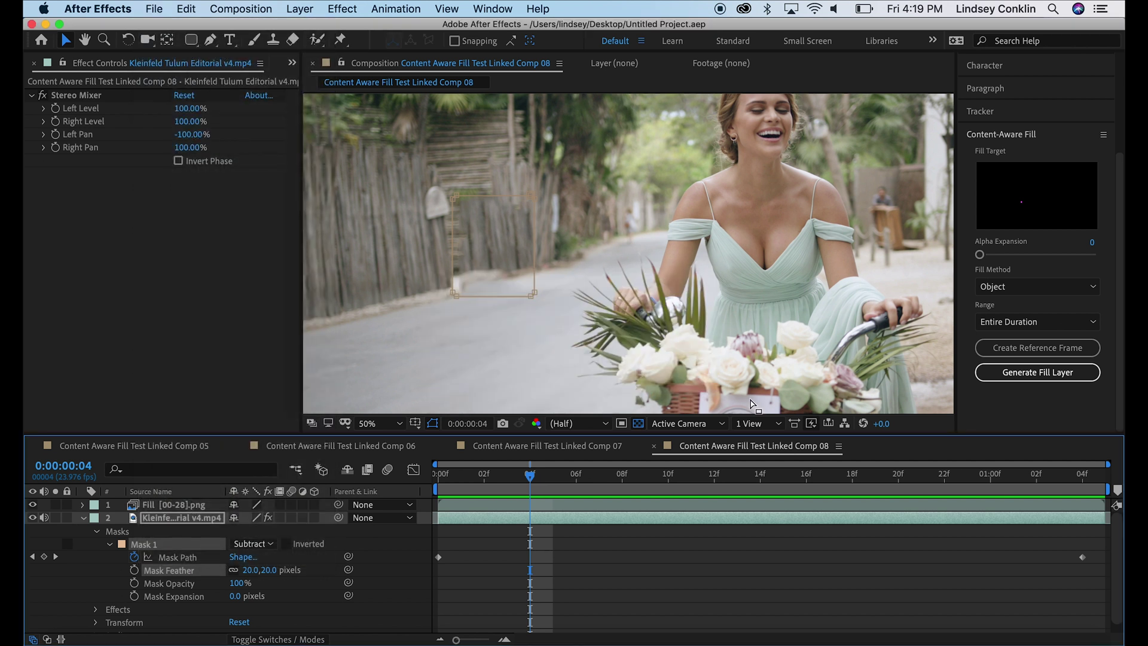
{"action": "left_click", "coordinate": [858, 642]}
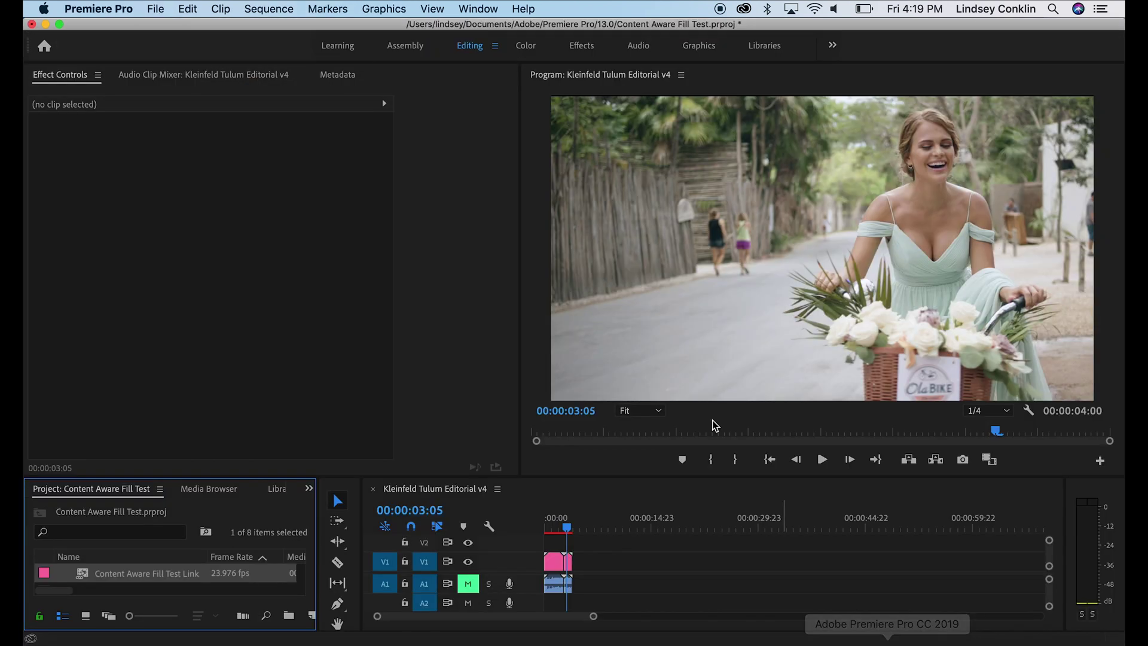
Play the bike shot in the Kleinfeld Tulum Editorial v4 sequence to confirm the walkers are removed.
{"action": "left_click_drag", "start_coordinate": [569, 534], "coordinate": [571, 535]}
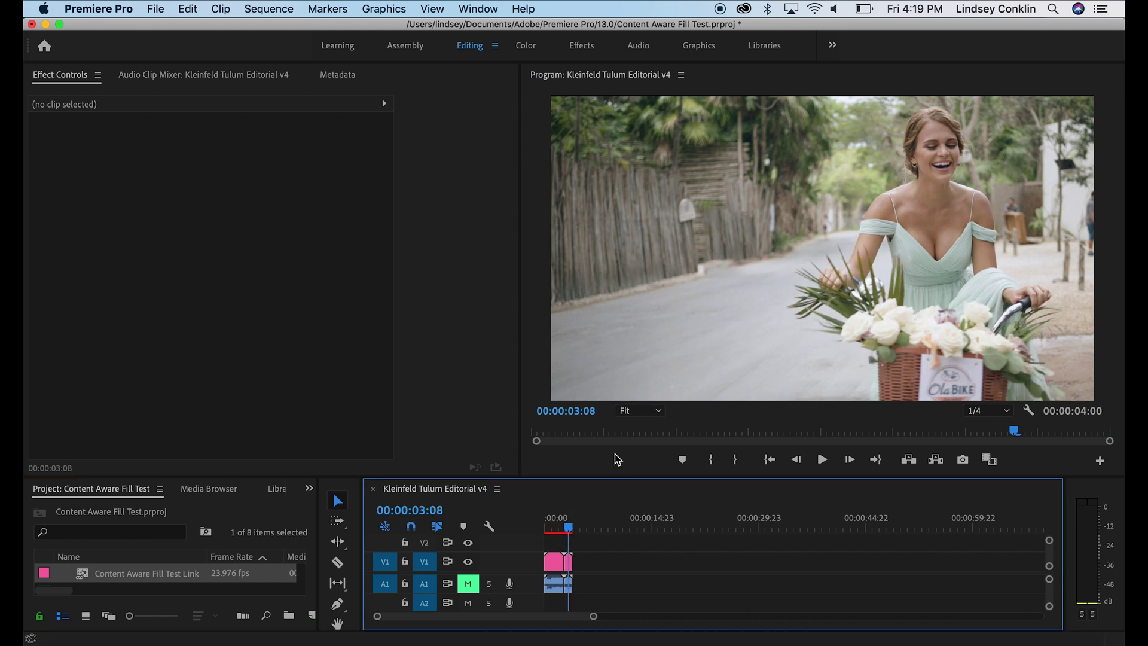
{"action": "key", "text": "space"}
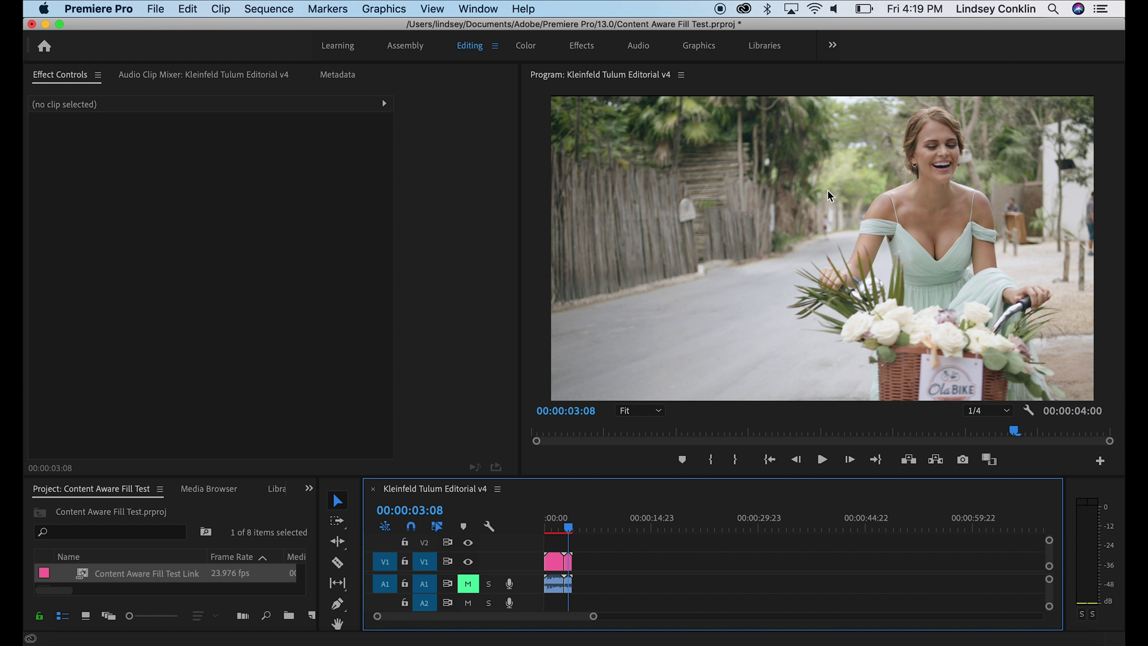